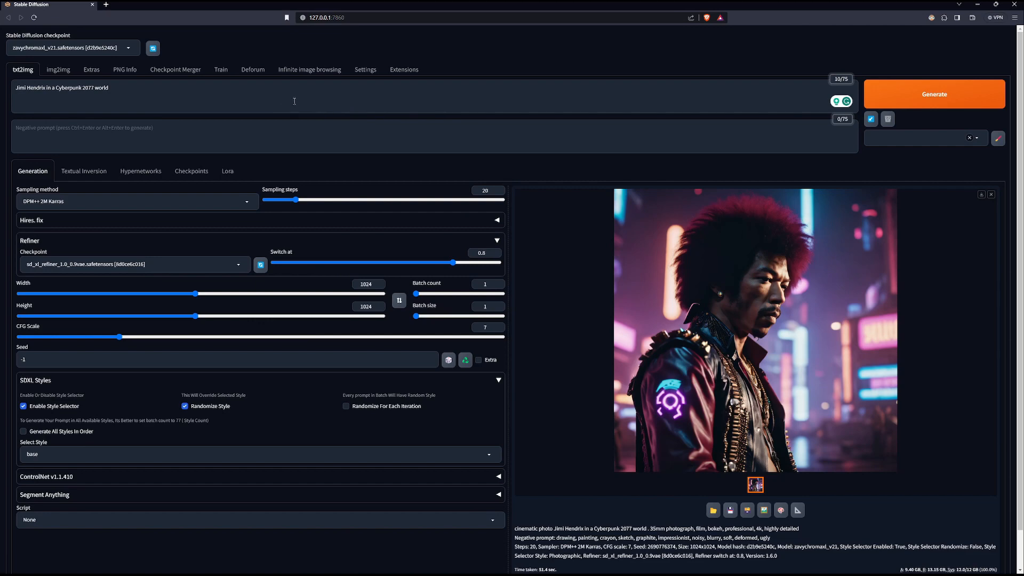
Step: Load the list of available extensions and check the installed extensions for StyleSelectorXL
left_click(403, 71)
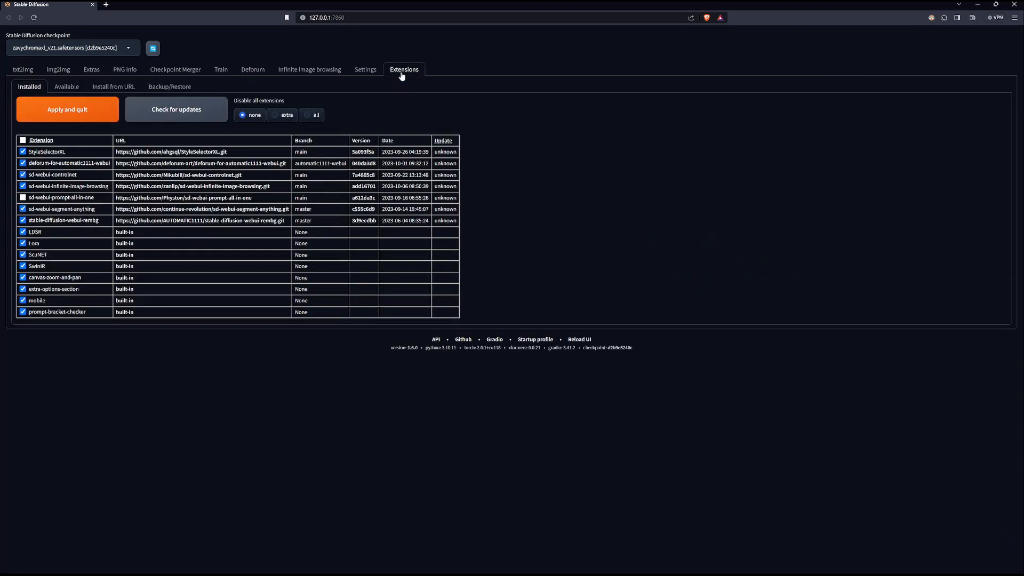
left_click(67, 89)
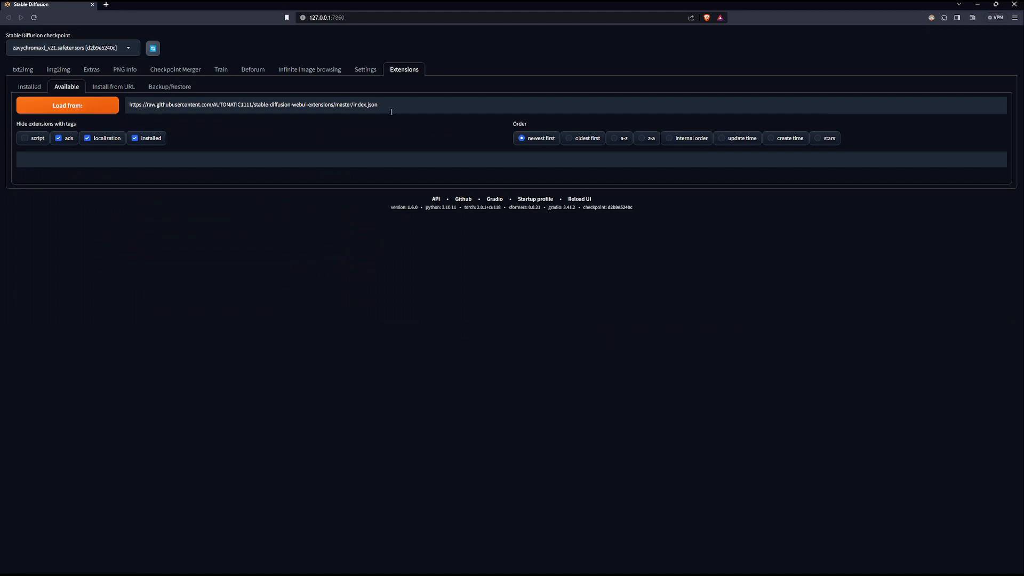
left_click(77, 107)
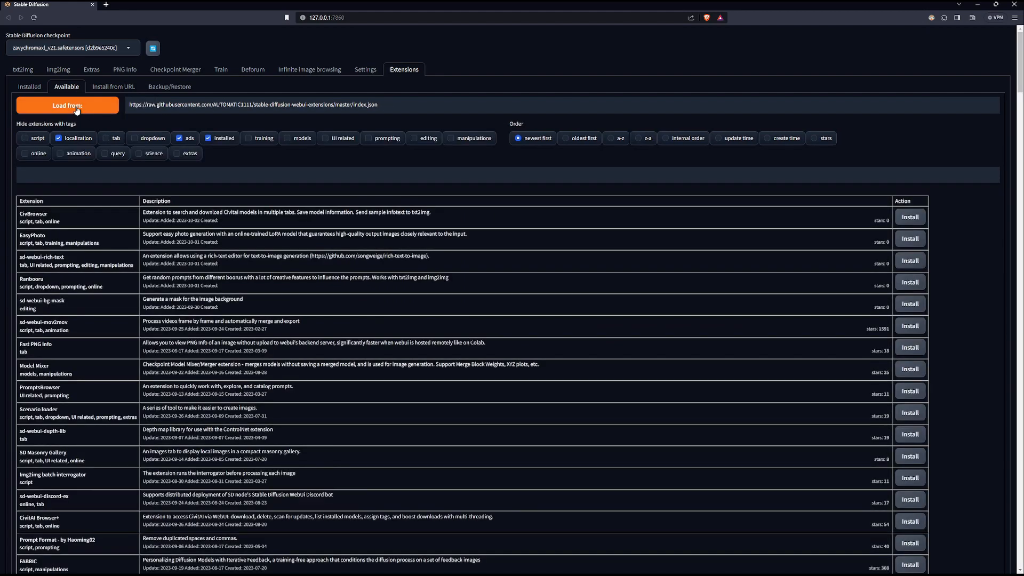
left_click(30, 87)
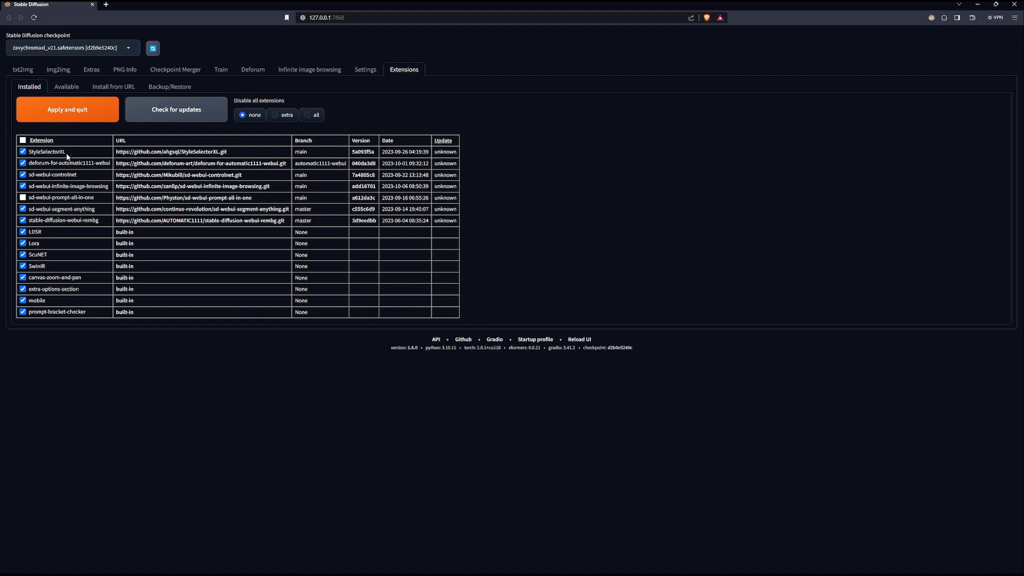
left_click(67, 87)
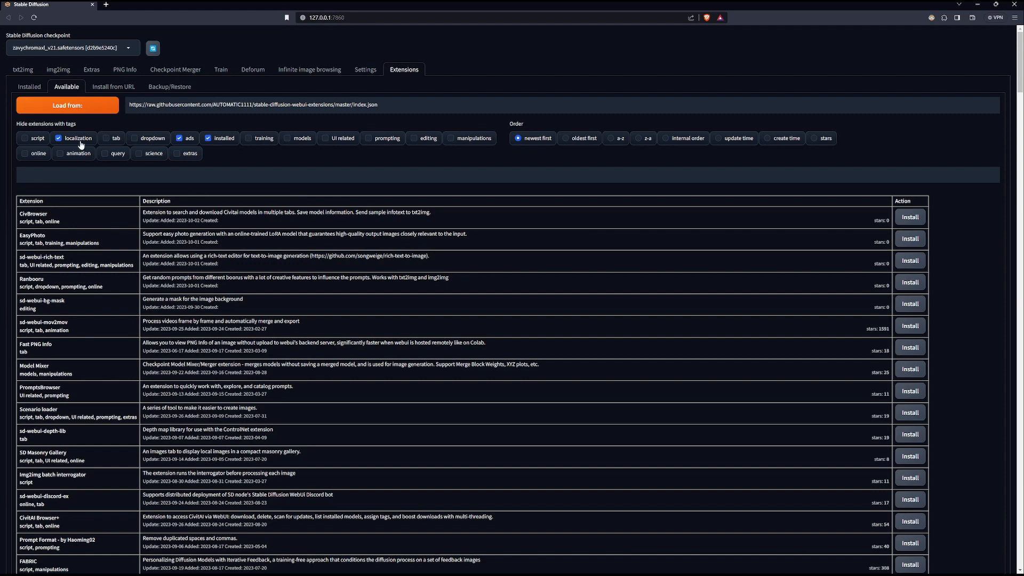
left_click(30, 87)
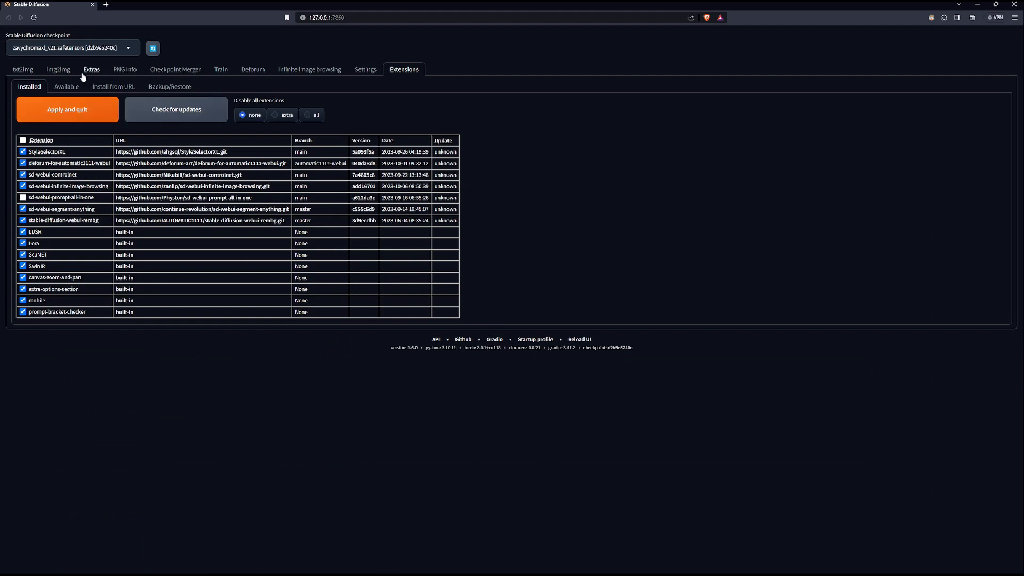
Step: Examine the SDXL Styles options for text-to-image generation and browse the list of selectable styles
left_click(25, 72)
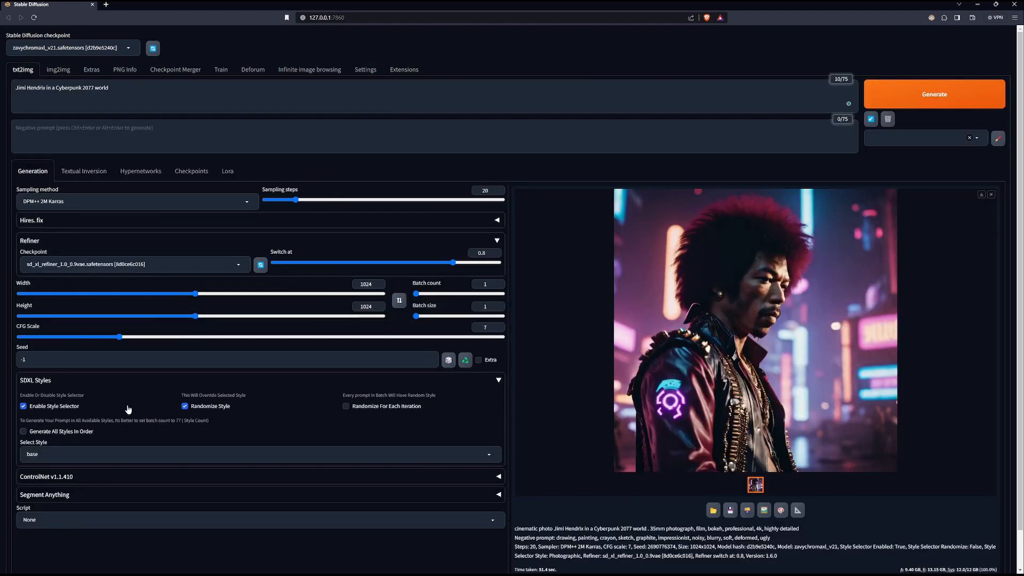
scroll(120, 393, "down", 1)
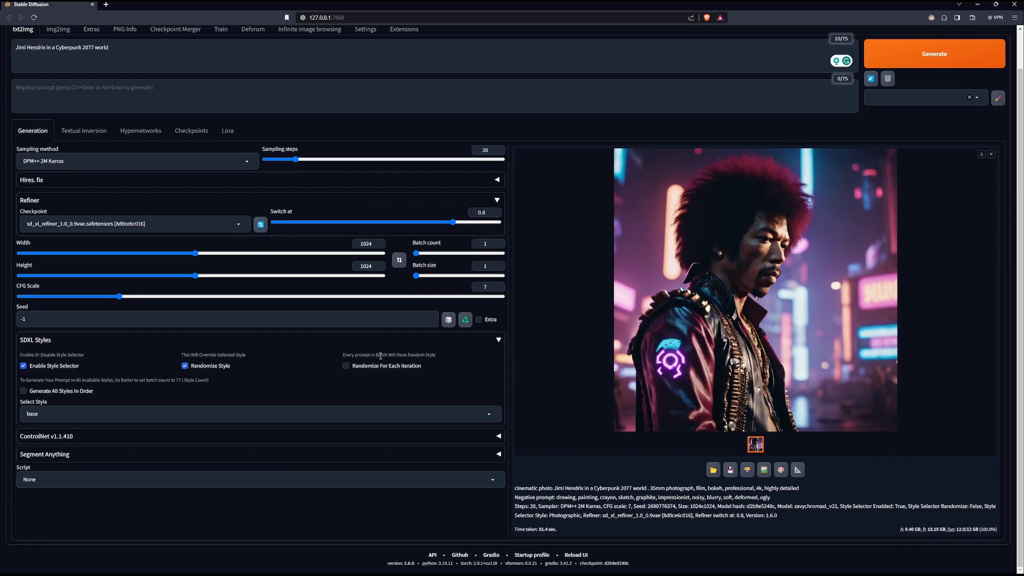
scroll(381, 356, "up", 1)
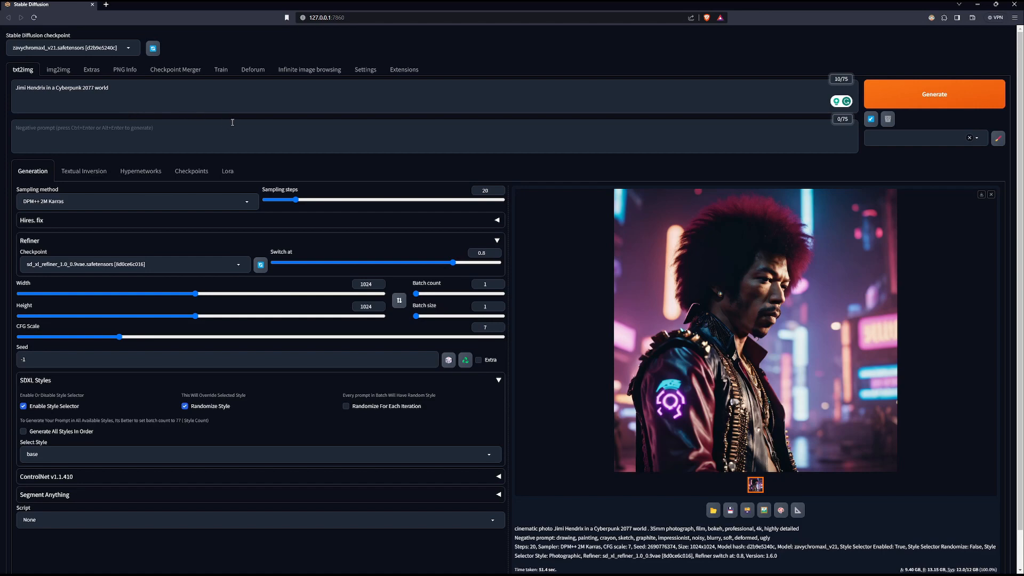
scroll(232, 122, "down", 1)
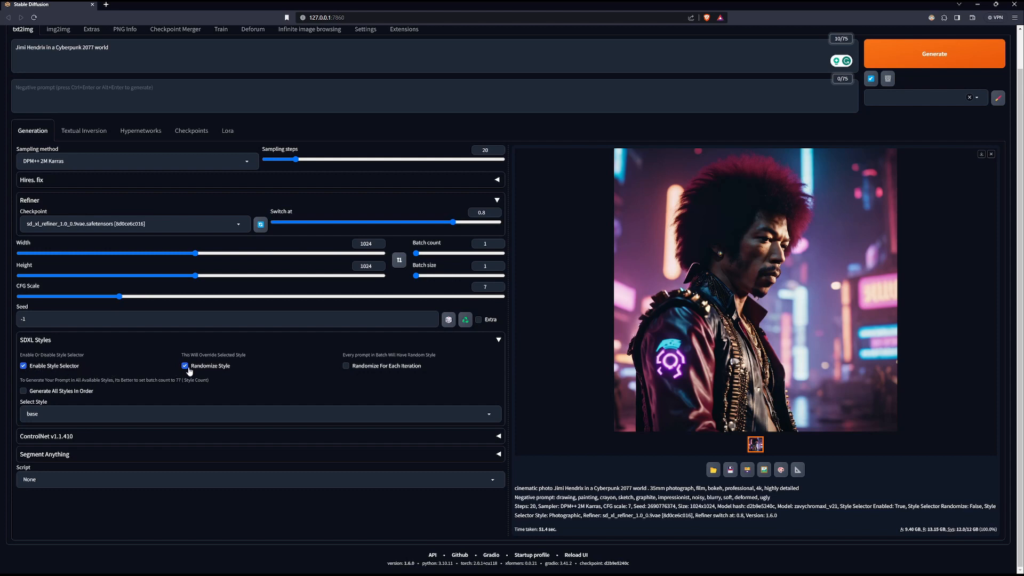
left_click(183, 411)
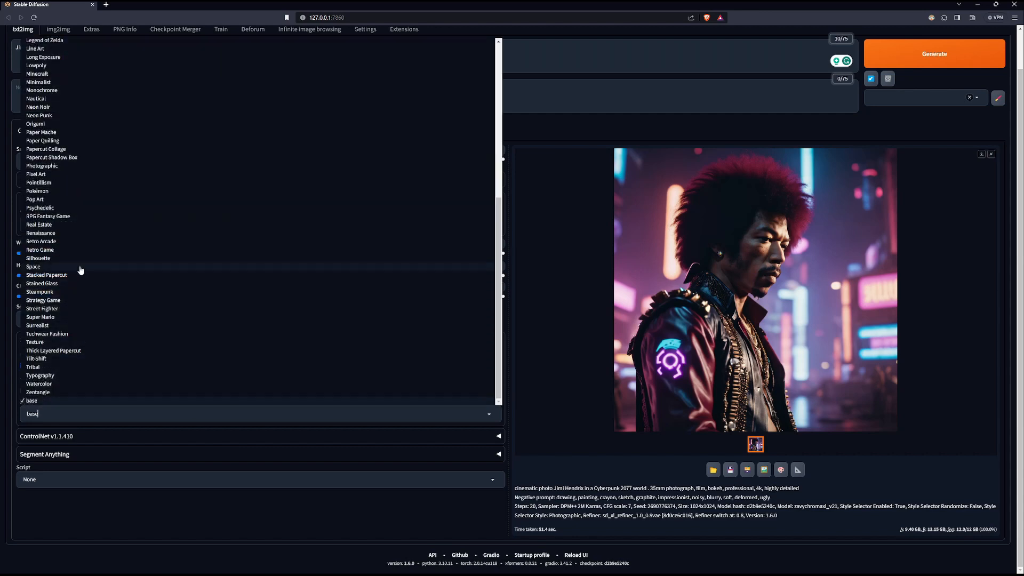
scroll(90, 261, "up", 5)
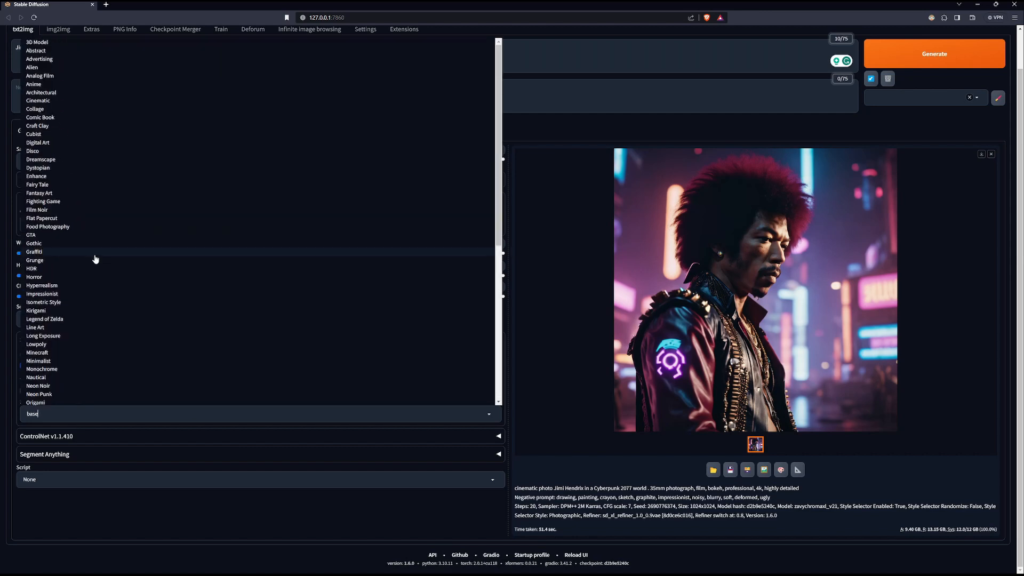
scroll(104, 211, "up", 1)
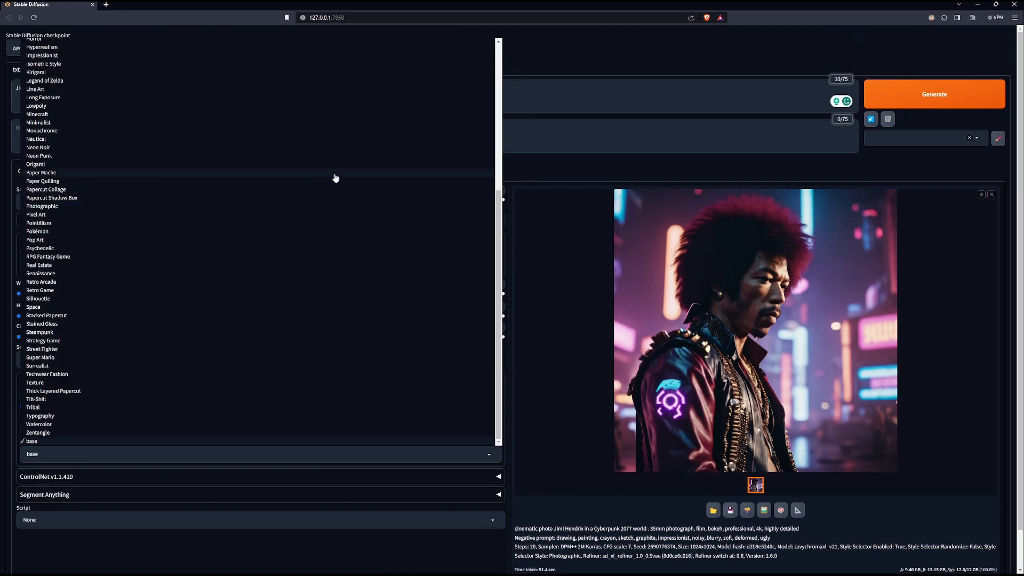
left_click(577, 48)
scroll(431, 359, "down", 1)
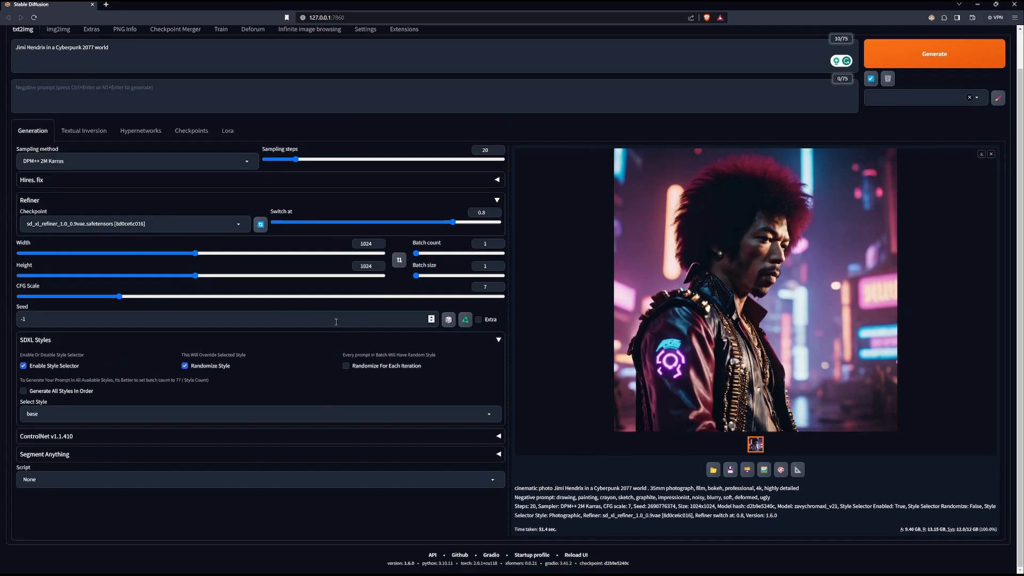
Step: Try the Randomize For Each Iteration and Generate All Styles In Order options, browse the style list, and disable both options again
left_click(378, 367)
left_click(145, 414)
scroll(200, 195, "up", 2)
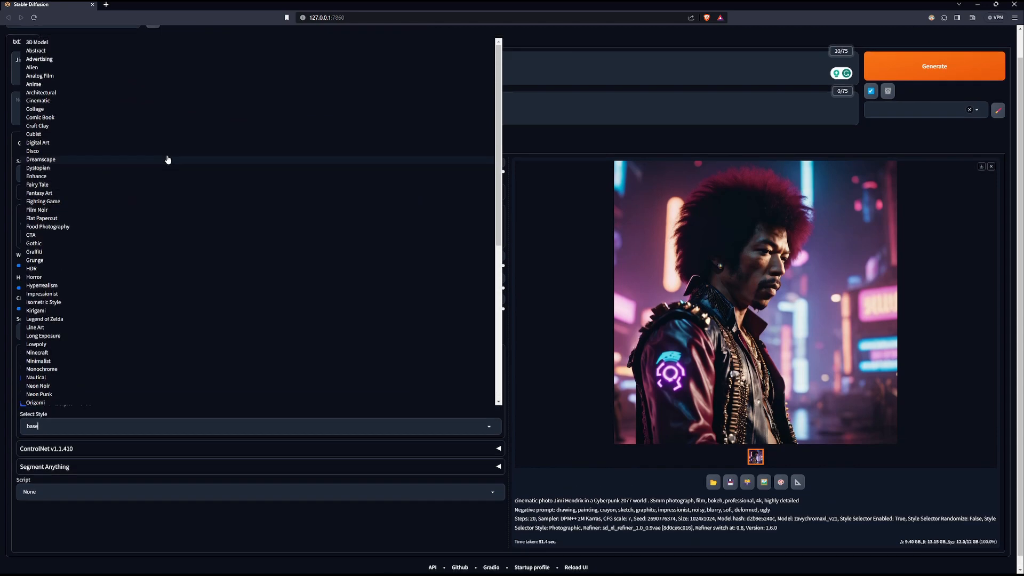
scroll(370, 222, "down", 2)
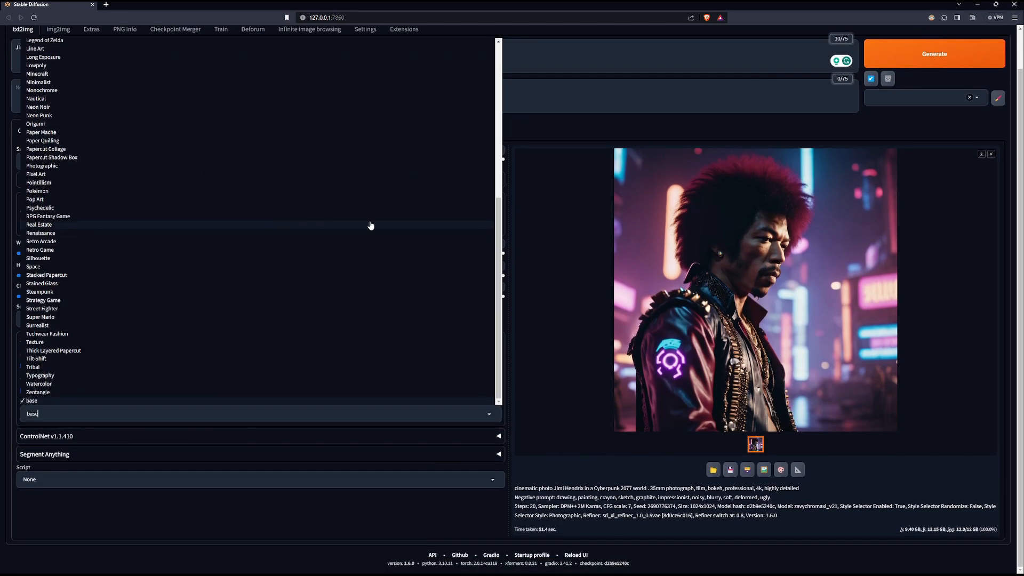
left_click(219, 506)
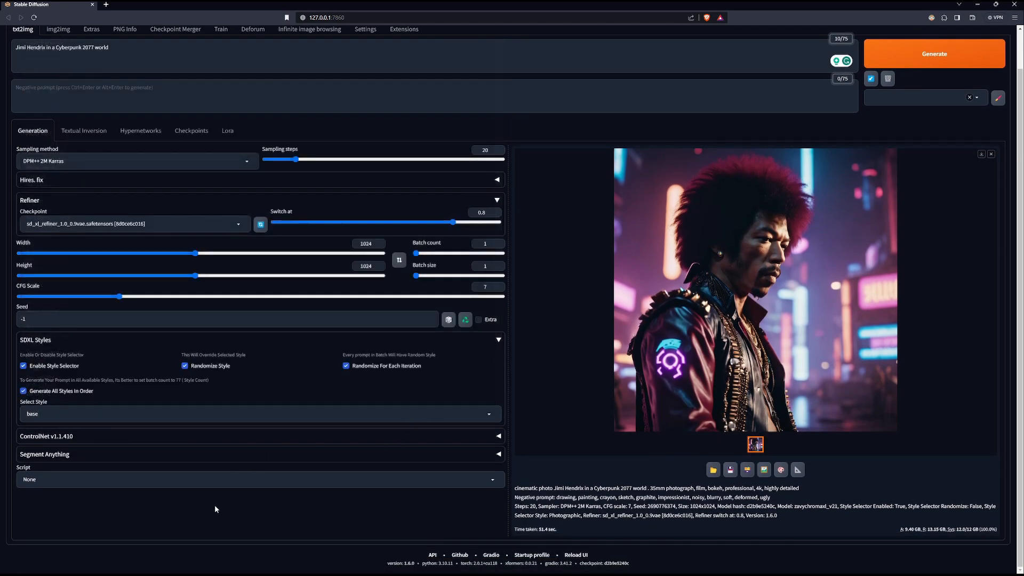
scroll(197, 381, "up", 1)
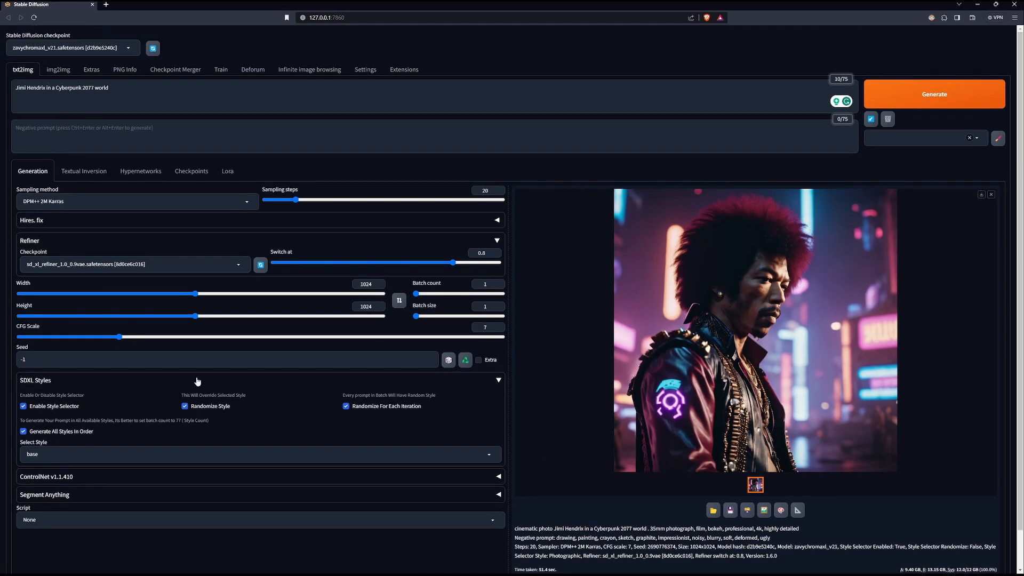
left_click(23, 431)
left_click(346, 406)
Step: Generate the Jimi Hendrix Cyberpunk 2077 image with a randomized style and without the refiner, and view the result enlarged
left_click(497, 243)
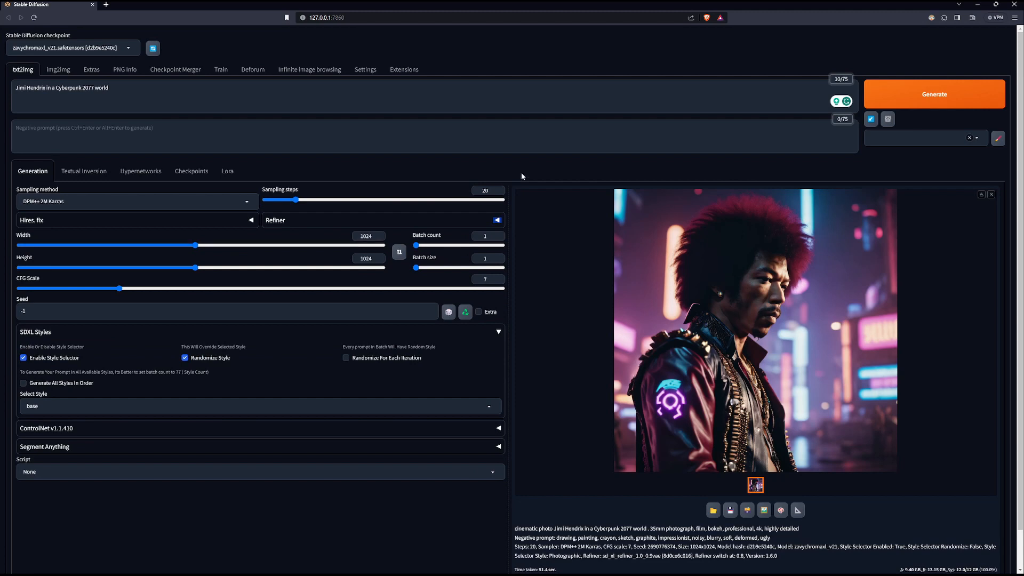
left_click(497, 136)
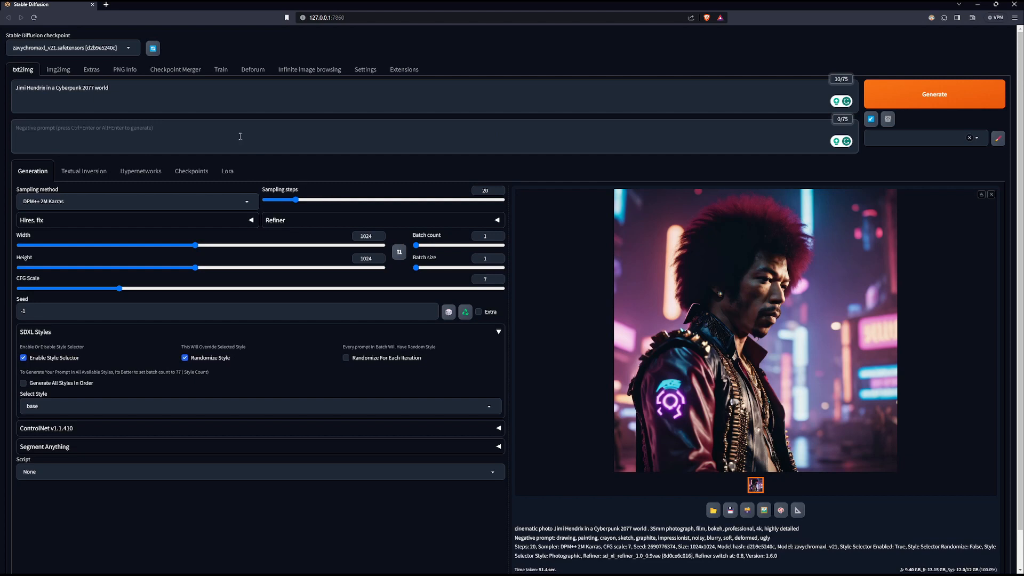
left_click(917, 94)
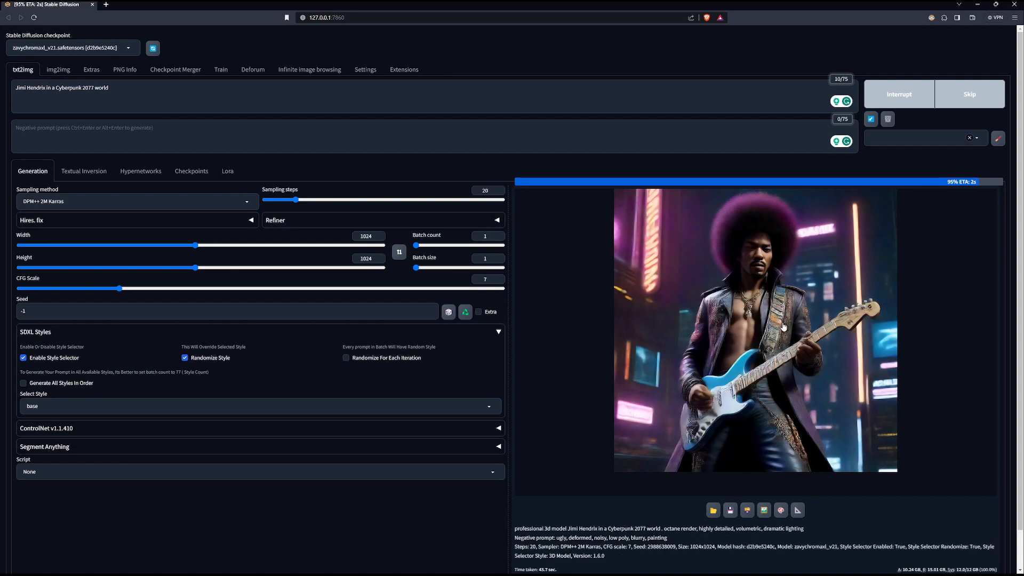
left_click(759, 305)
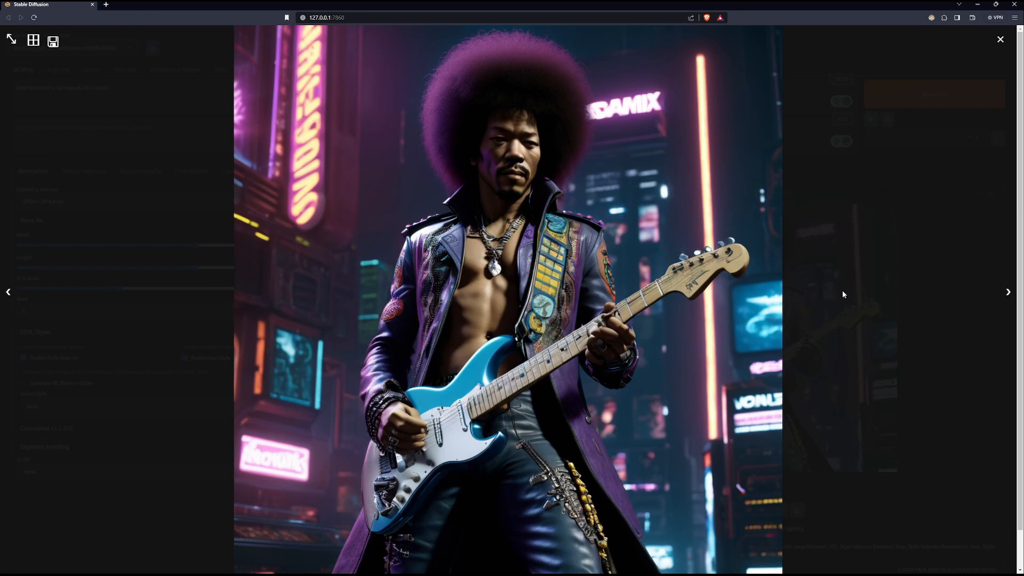
left_click(861, 277)
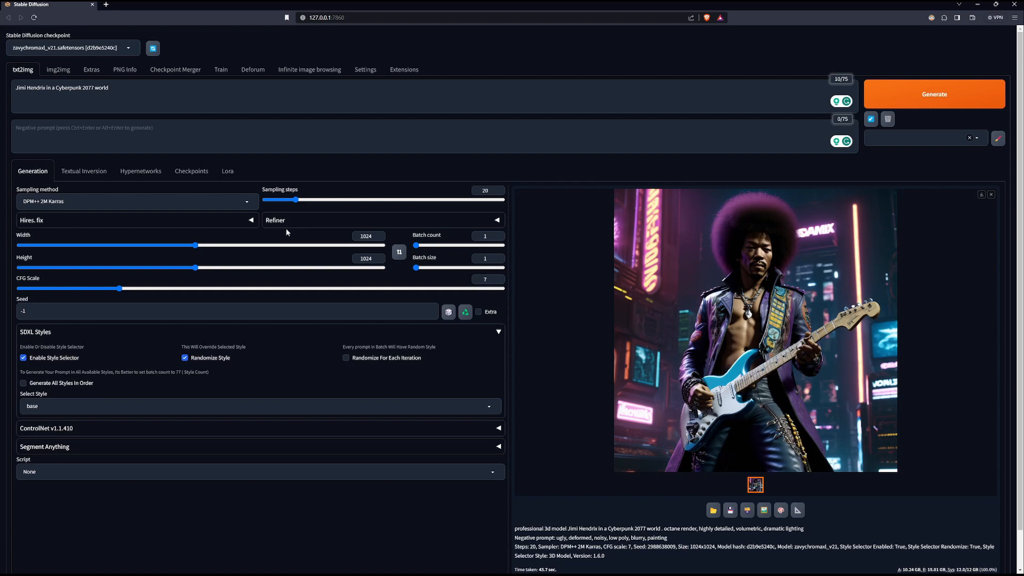
Step: Enable the sd_xl_refiner_1.0_0.9vae refiner with a switch point of 0.8 and generate the image again
left_click(496, 222)
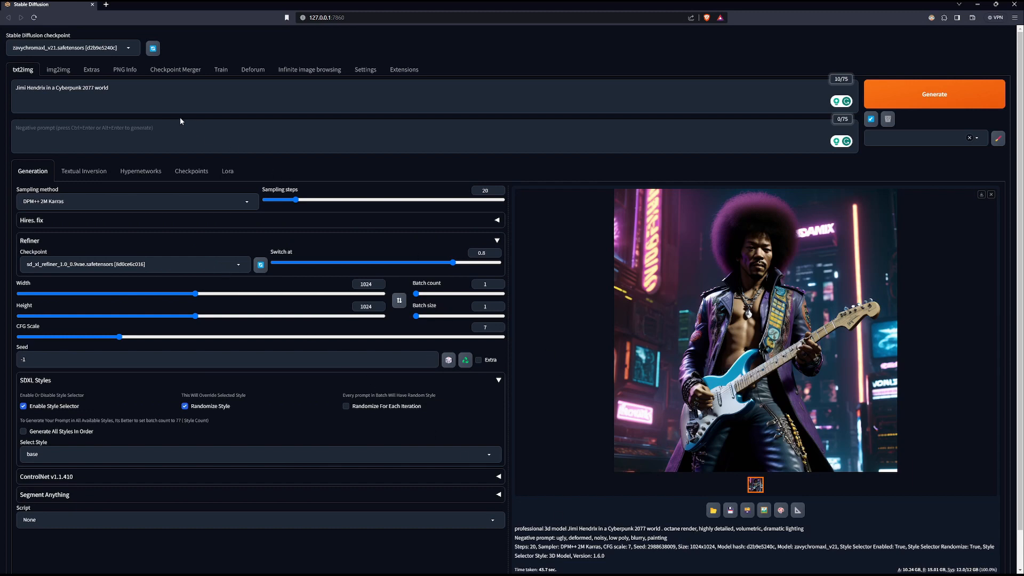
left_click(937, 93)
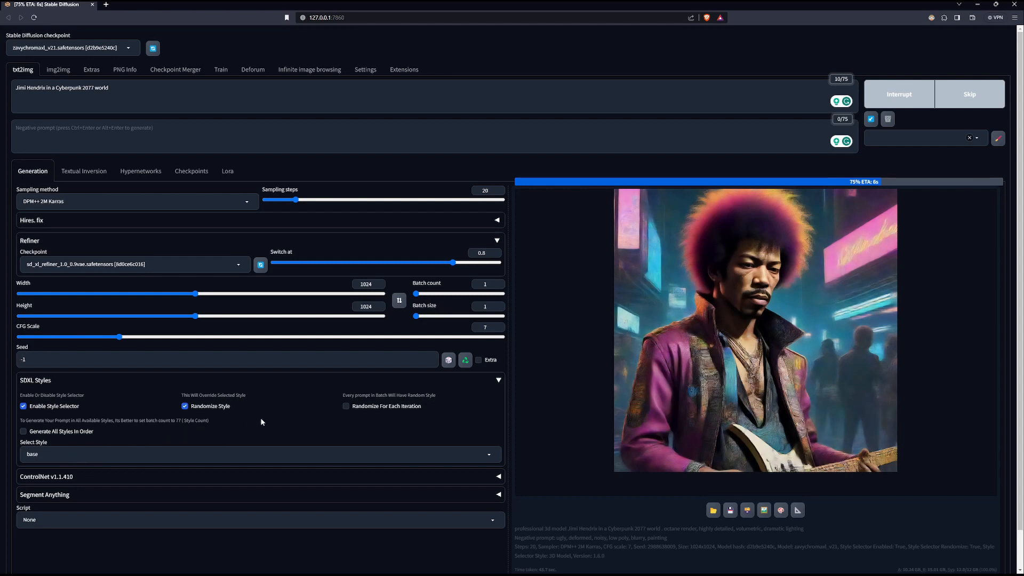
scroll(261, 422, "down", 1)
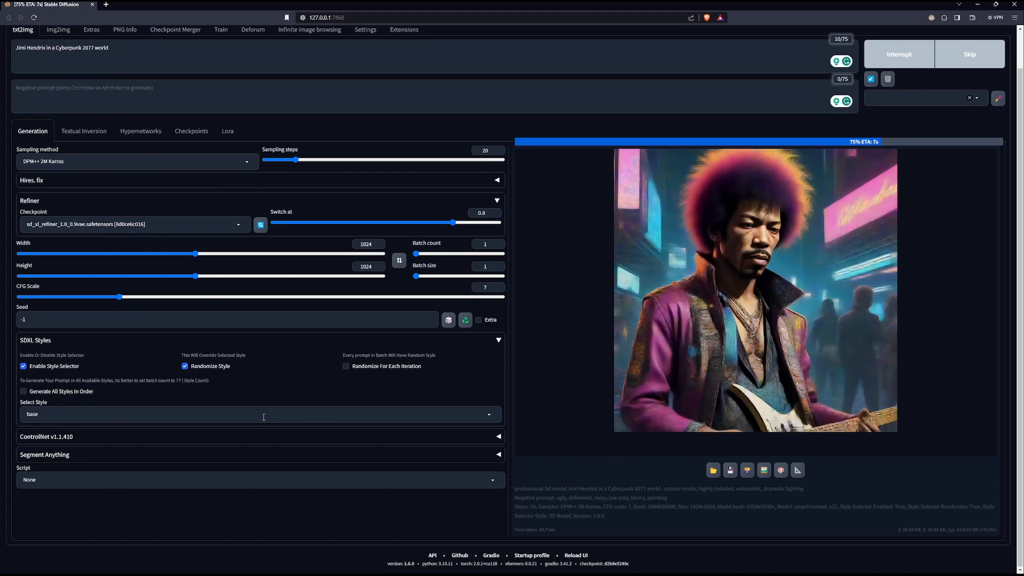
scroll(263, 417, "up", 1)
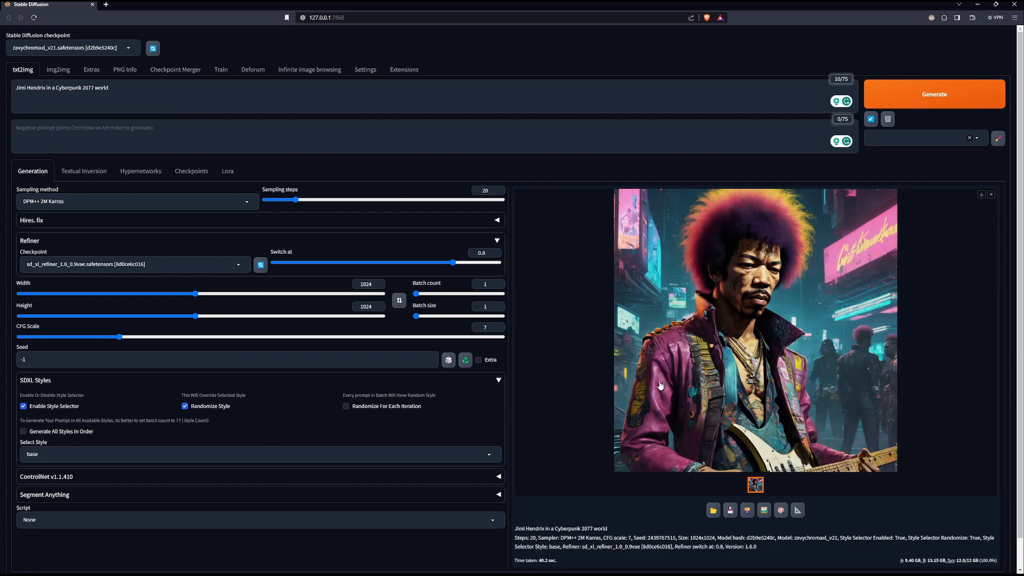
Step: Compare the refined image's generation details with the prompt and style settings, and view the image enlarged
scroll(662, 386, "down", 1)
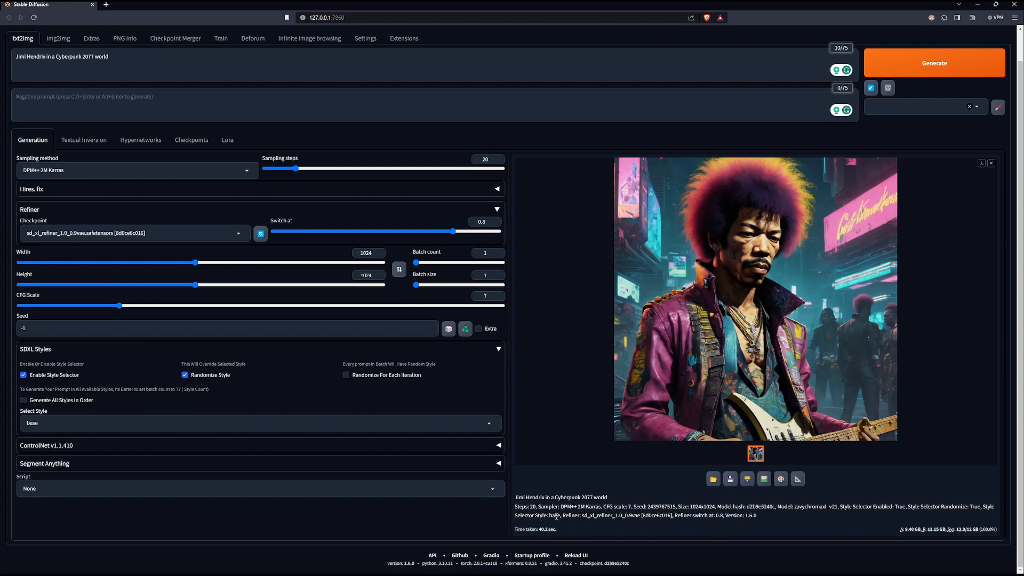
scroll(590, 467, "up", 1)
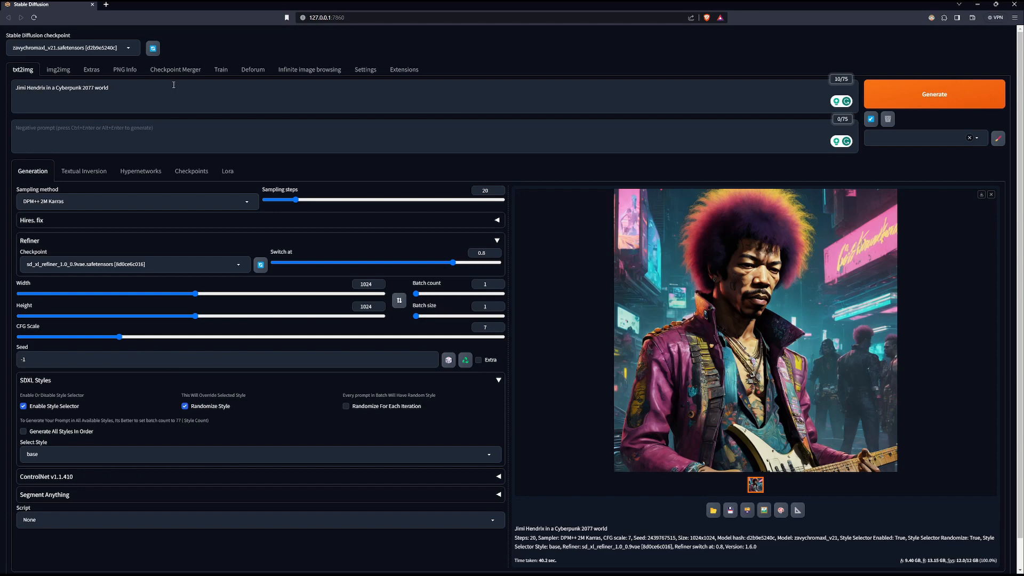
scroll(693, 508, "down", 1)
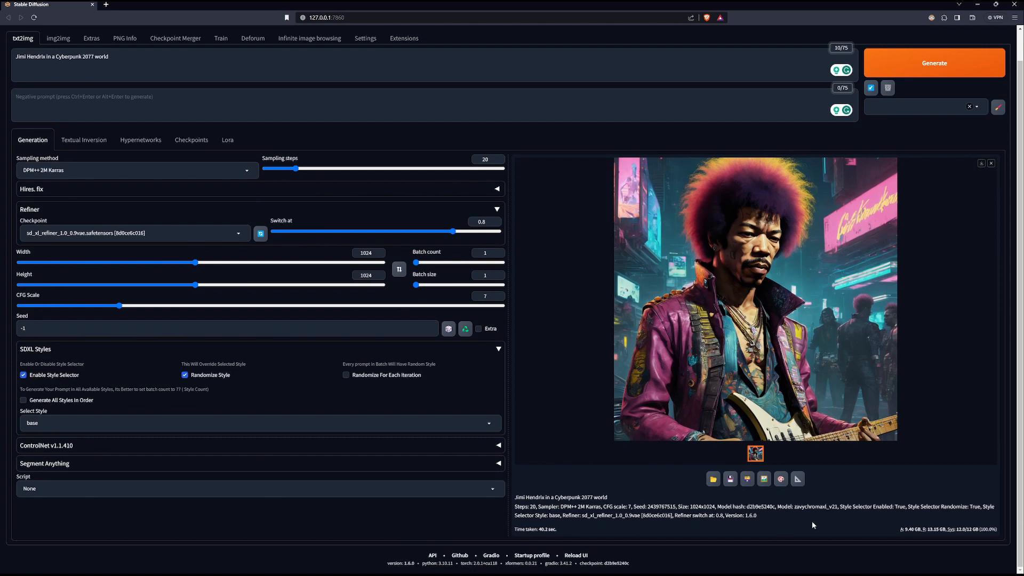
scroll(815, 520, "up", 1)
left_click(744, 348)
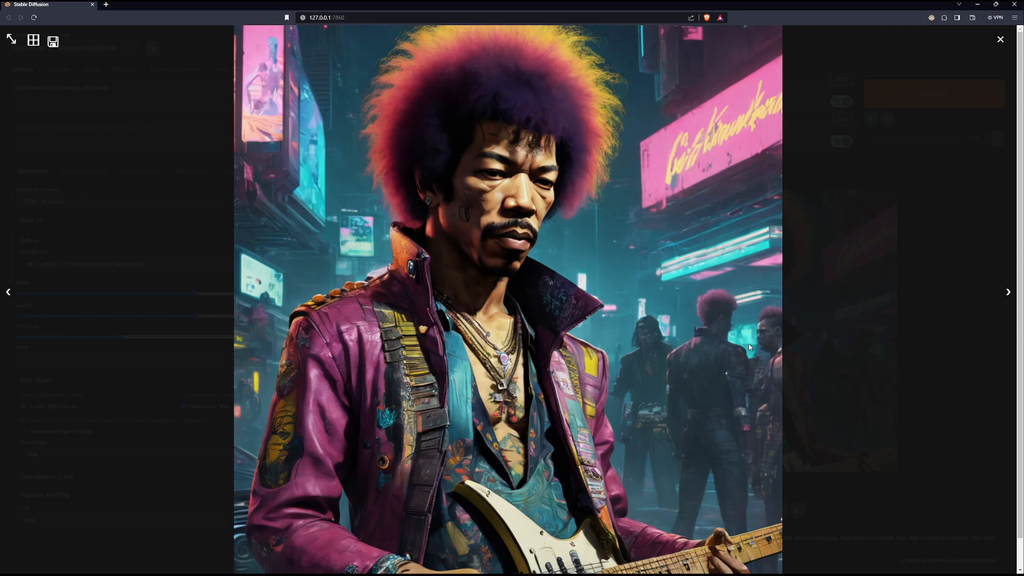
left_click(873, 284)
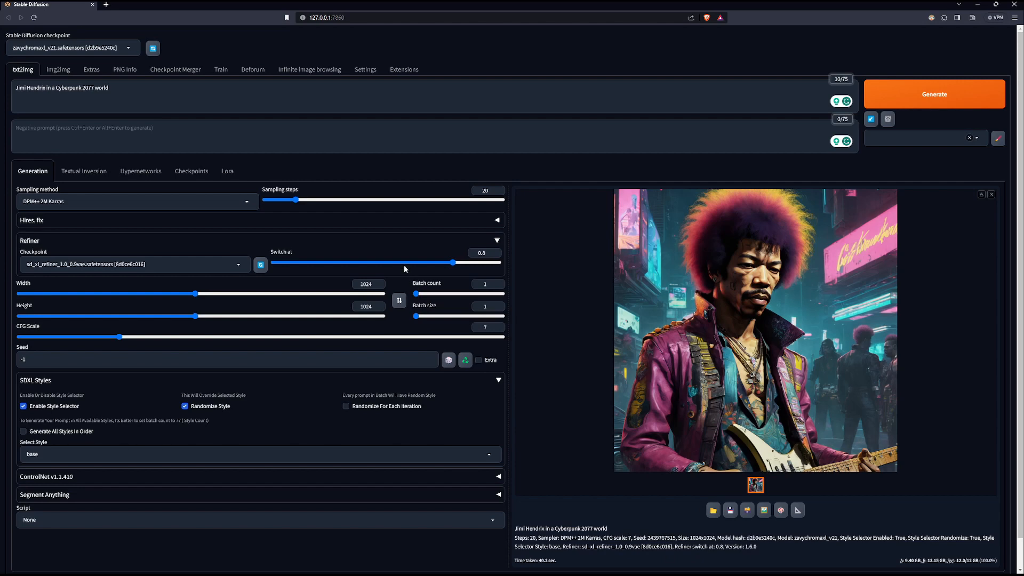
Step: Add the xl_more_art-full_v1 LoRA to the prompt and the kcrstal17xl-step00002000 textual inversion to the negative prompt
left_click(228, 171)
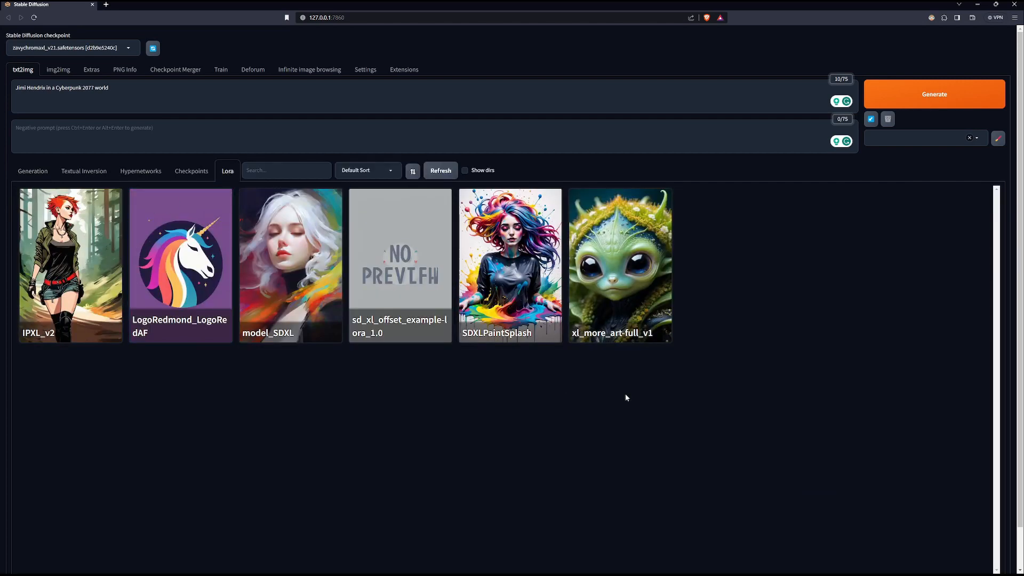
left_click(632, 275)
left_click(74, 174)
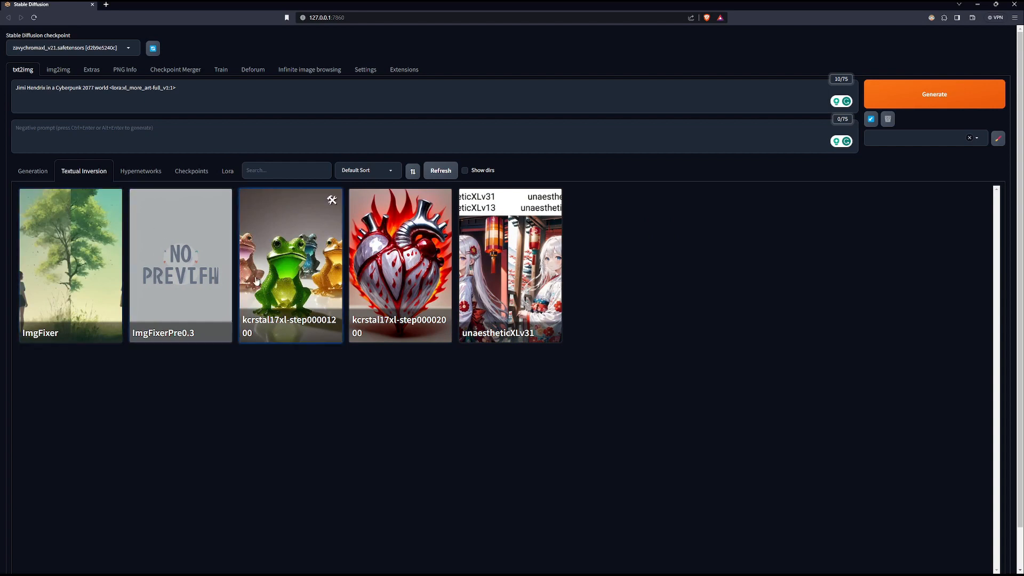
left_click(393, 280)
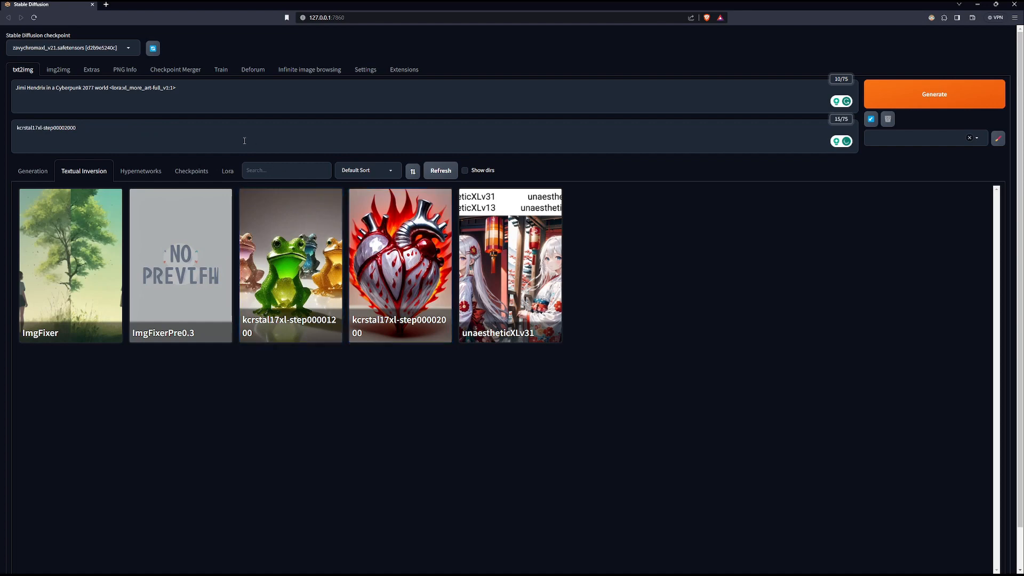
Step: Generate the Jimi Hendrix image with the LoRA, textual inversion and refiner applied, and view the result and its generation details enlarged
left_click(39, 171)
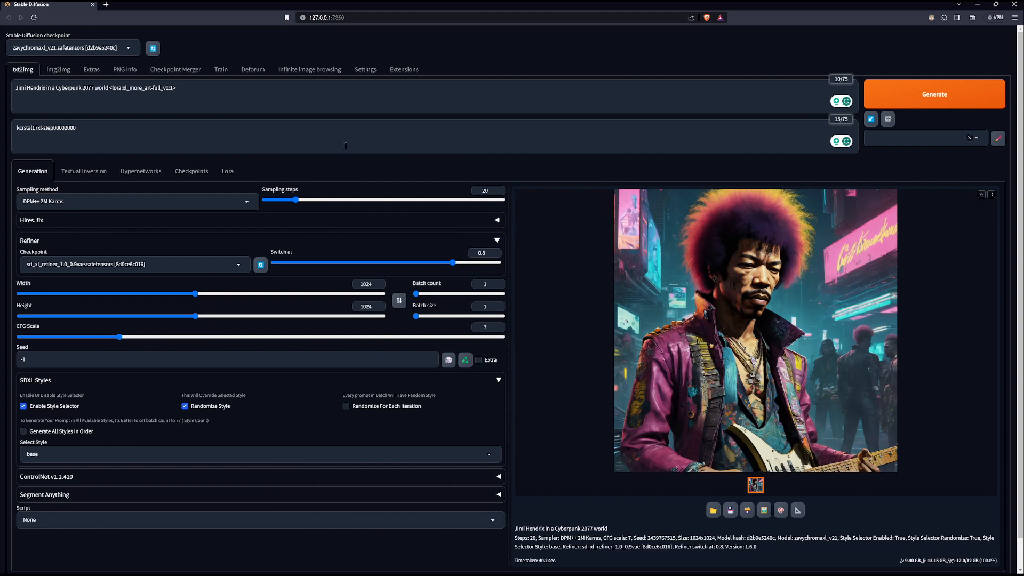
left_click(935, 95)
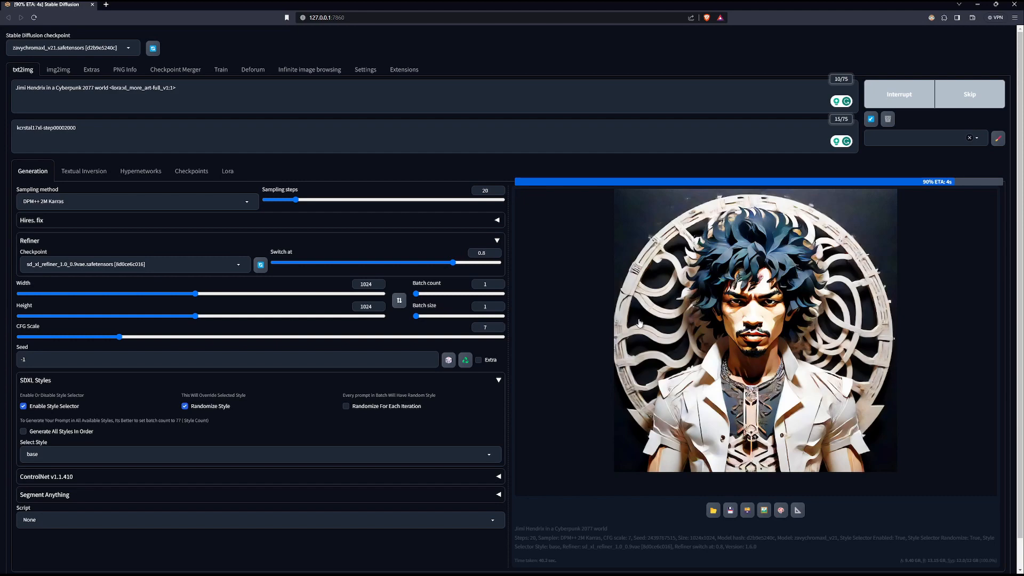
scroll(625, 314, "down", 1)
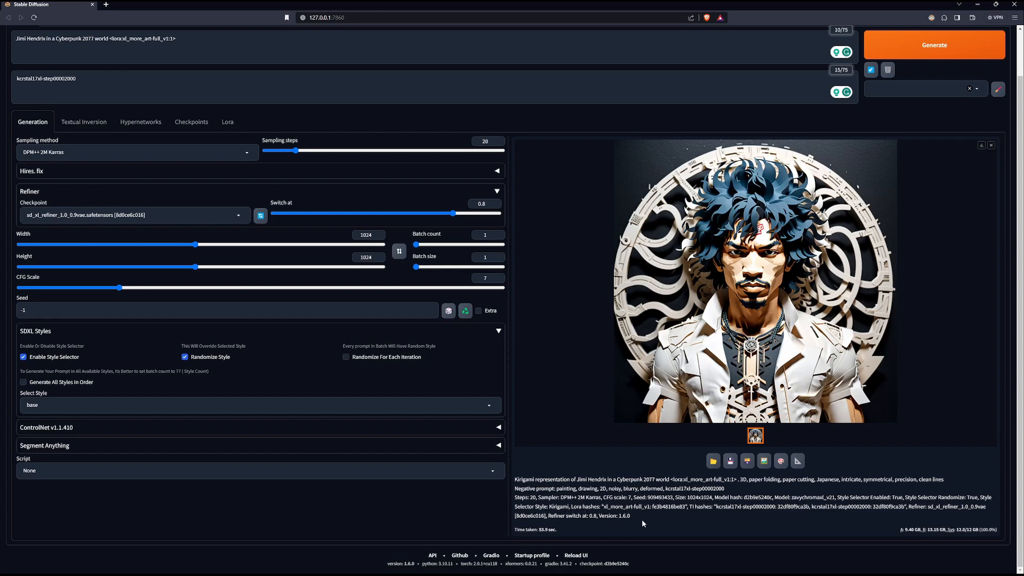
left_click(756, 316)
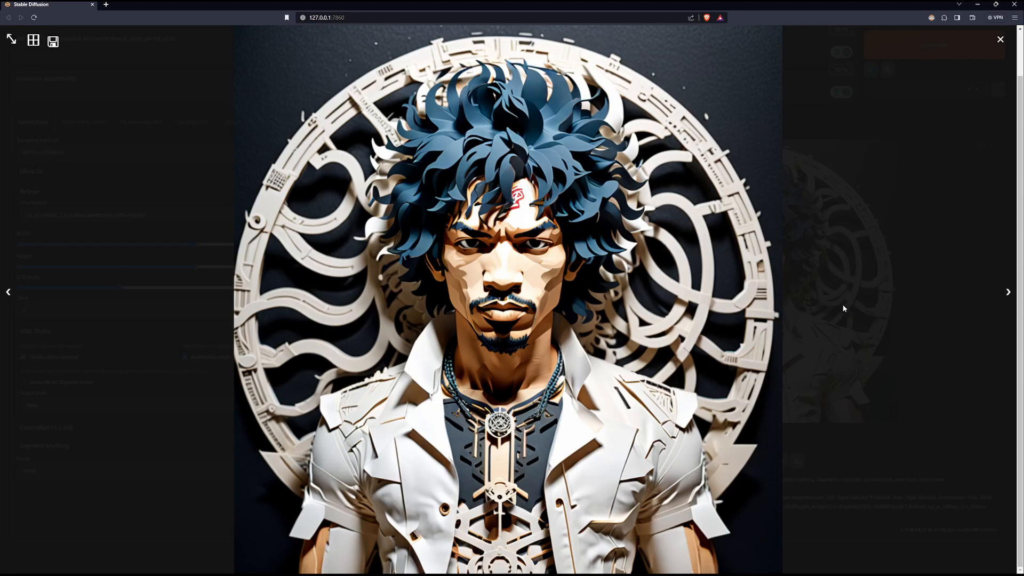
left_click(1001, 41)
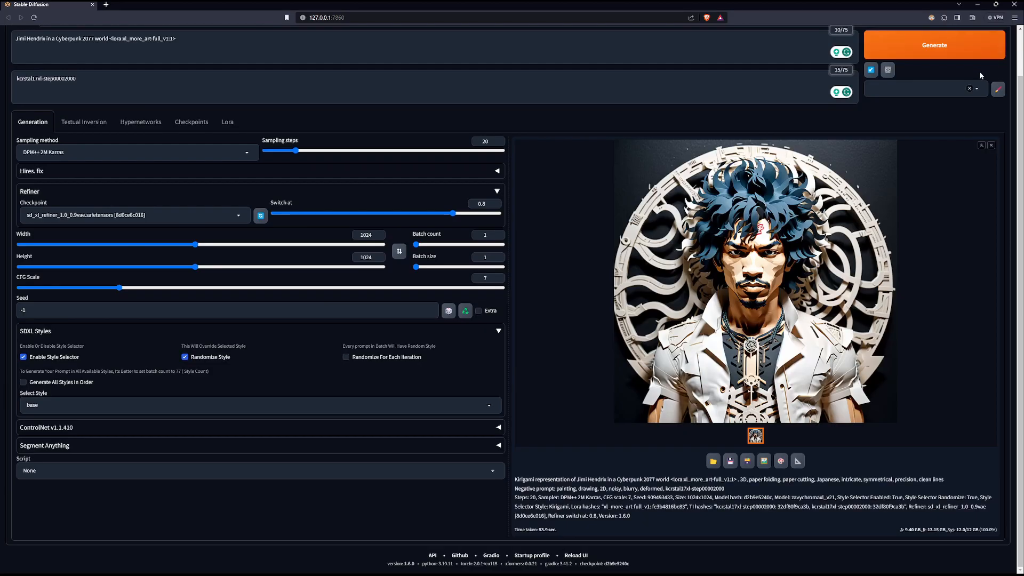
Step: Remove the kcrstal17xl-step00002000 textual inversion from the negative prompt and return to the generation settings
scroll(427, 256, "up", 2)
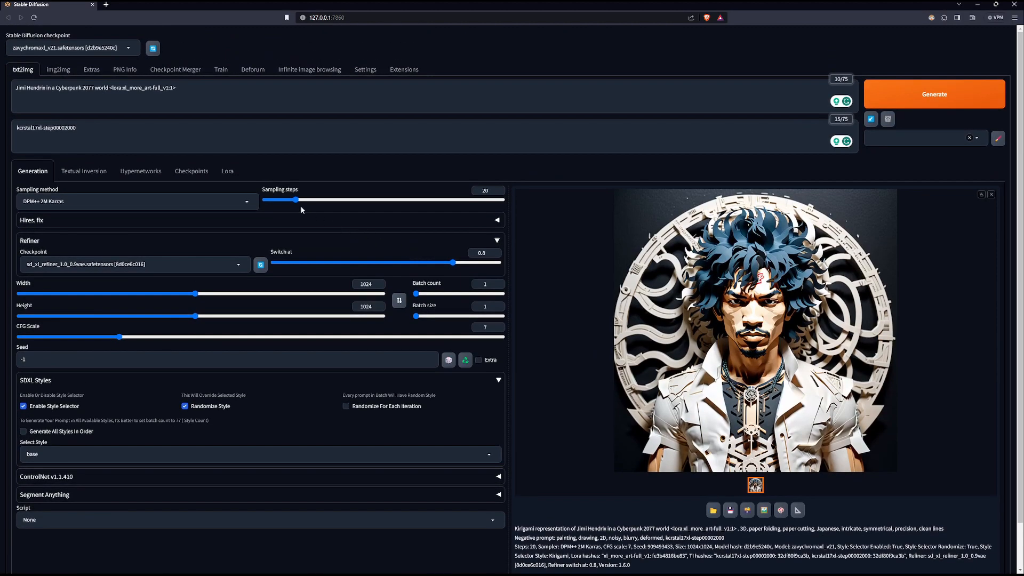
left_click(224, 170)
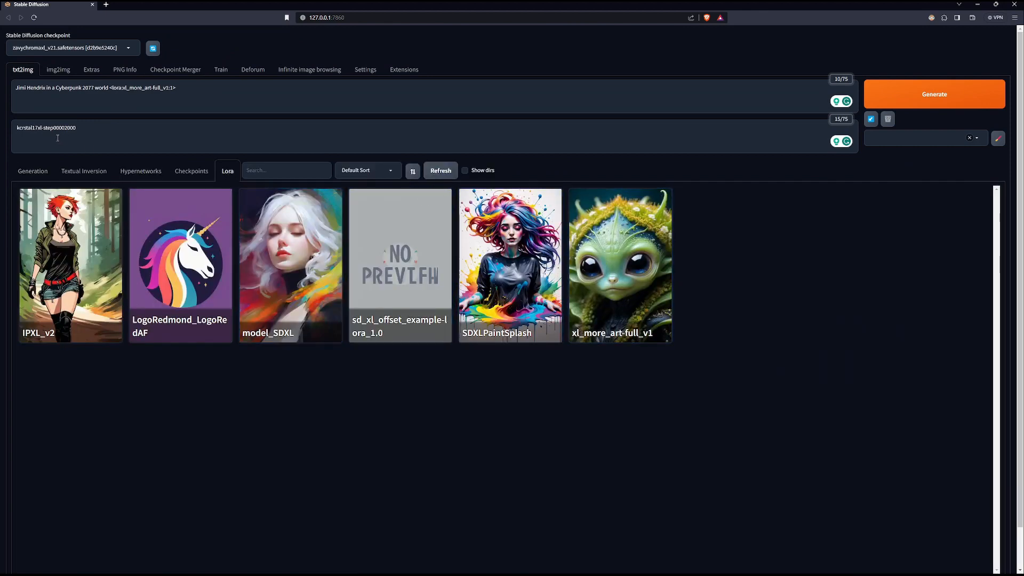
left_click(83, 171)
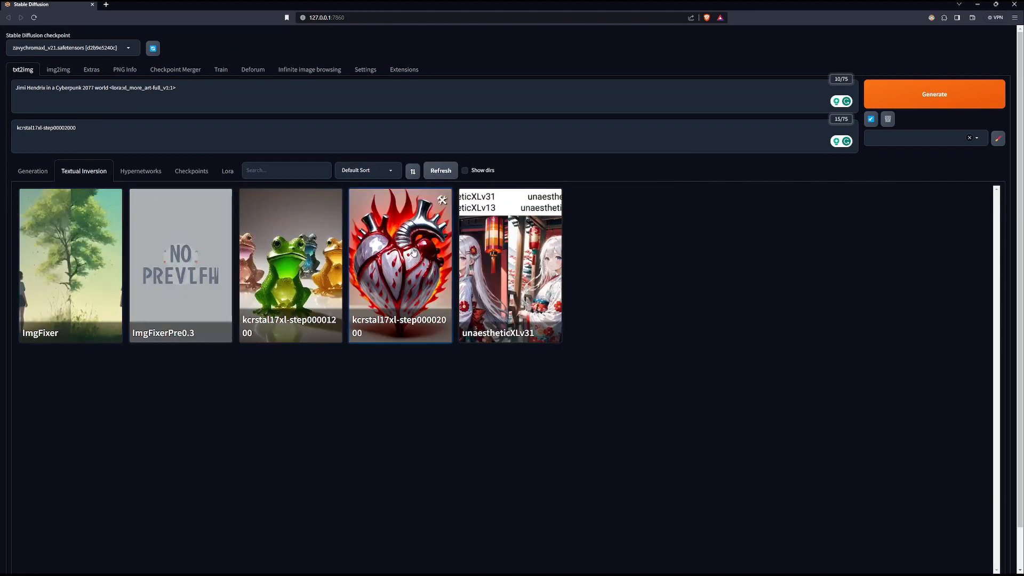
left_click_drag(92, 129, 6, 136)
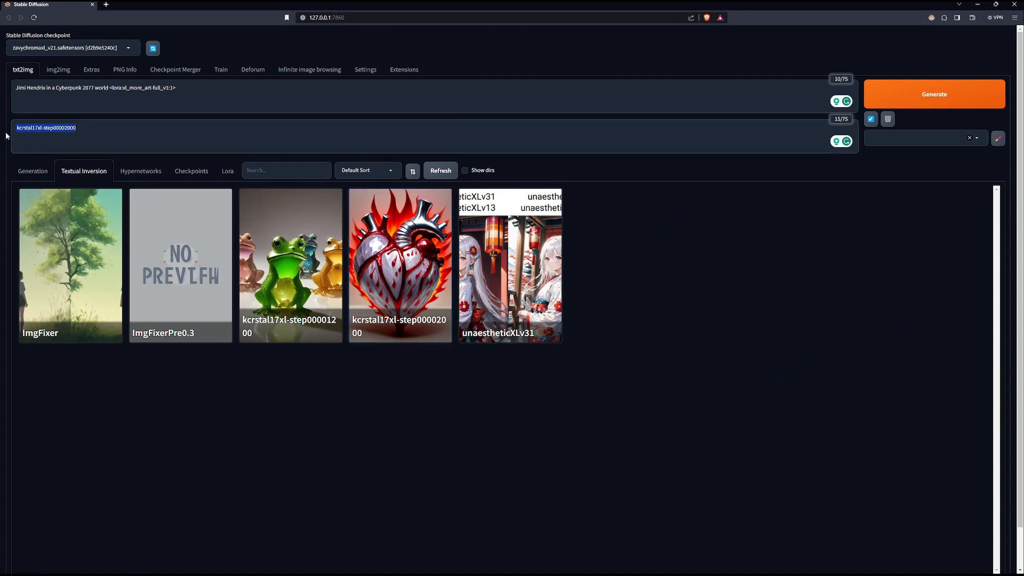
key("BackSpace")
left_click(38, 174)
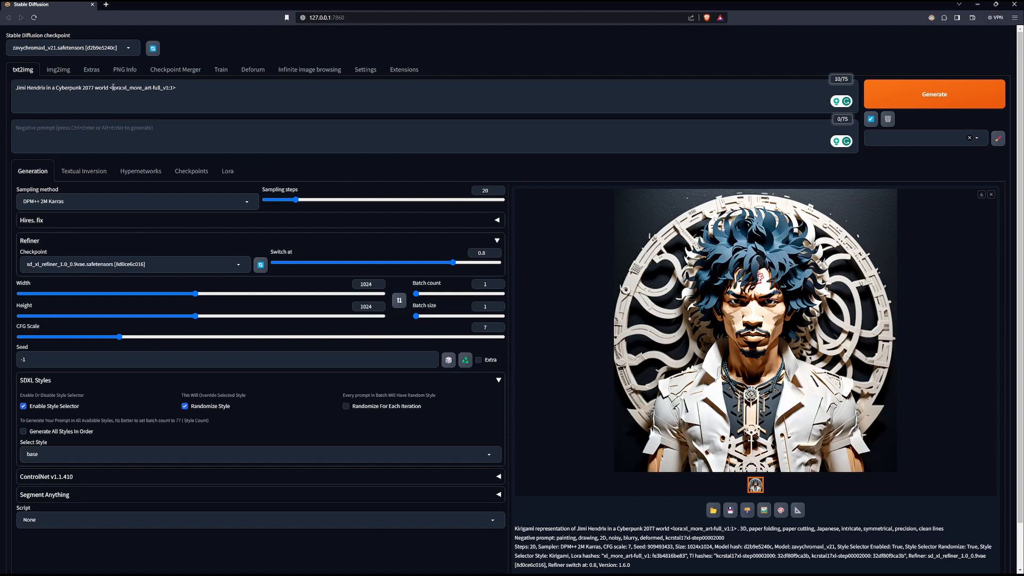
Step: Generate the Jimi Hendrix image again with only the xl_more_art-full_v1 LoRA in the prompt, and view the result enlarged
left_click_drag(112, 87, 264, 93)
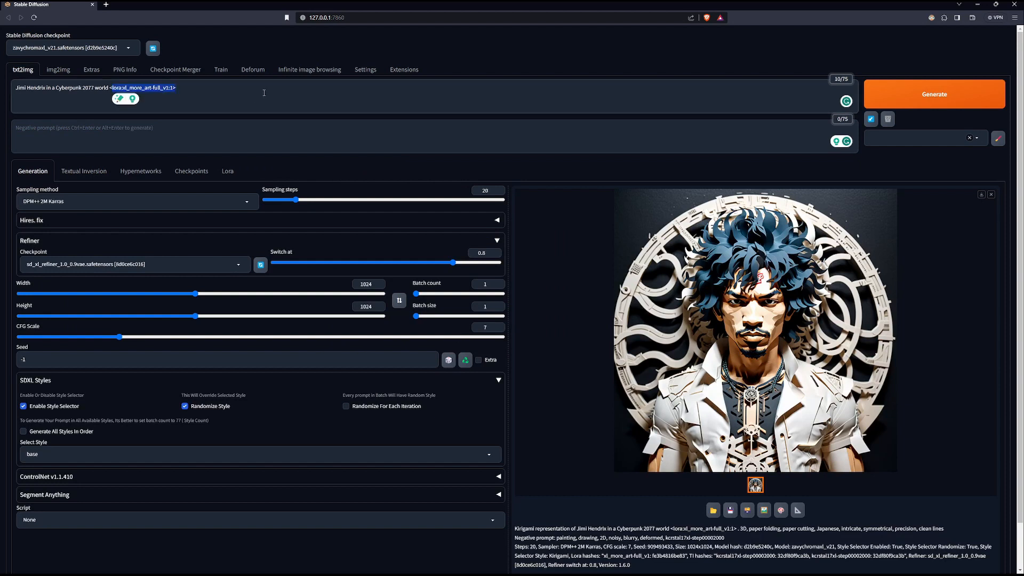
left_click(264, 93)
left_click(227, 170)
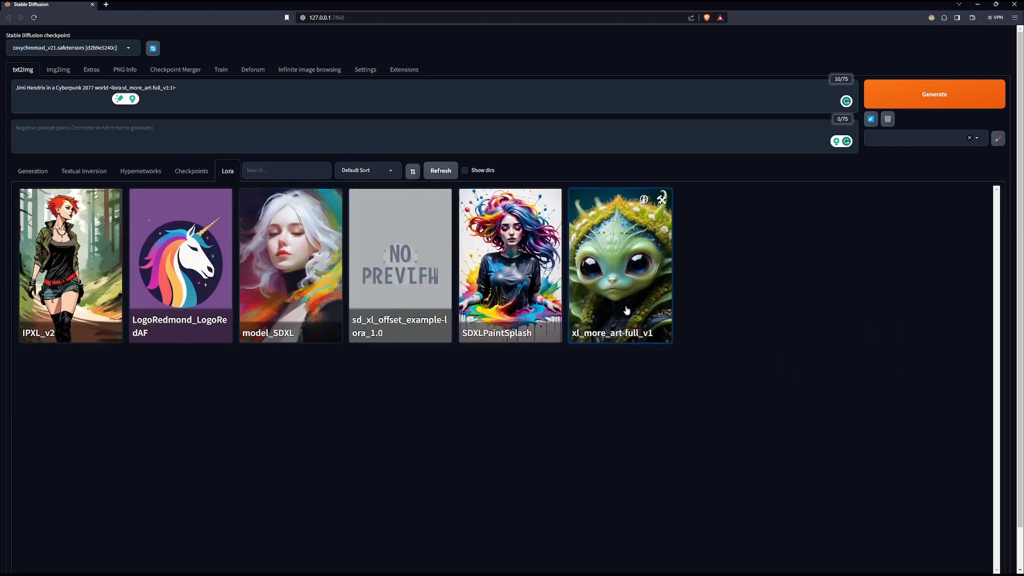
left_click(33, 171)
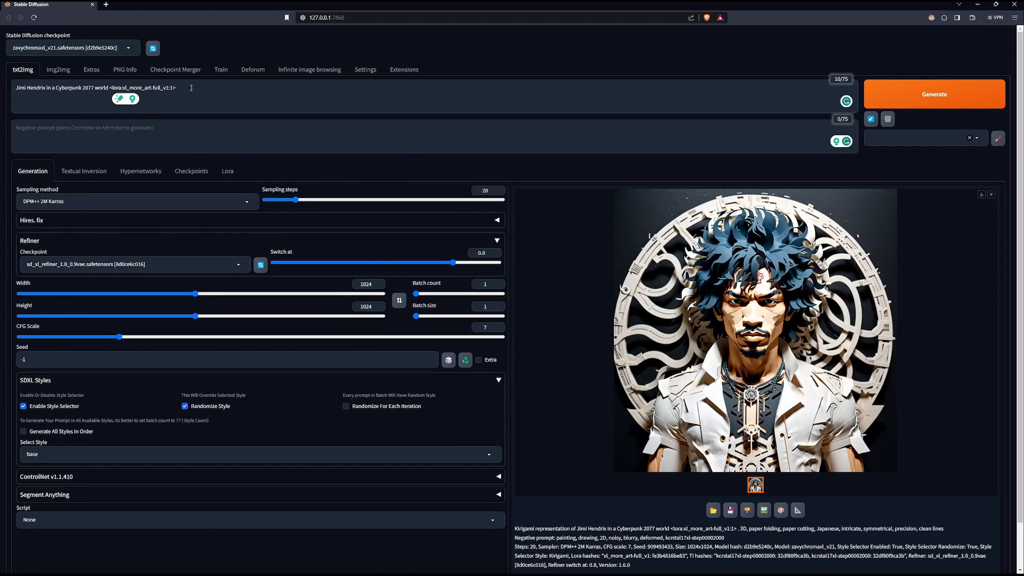
left_click(939, 96)
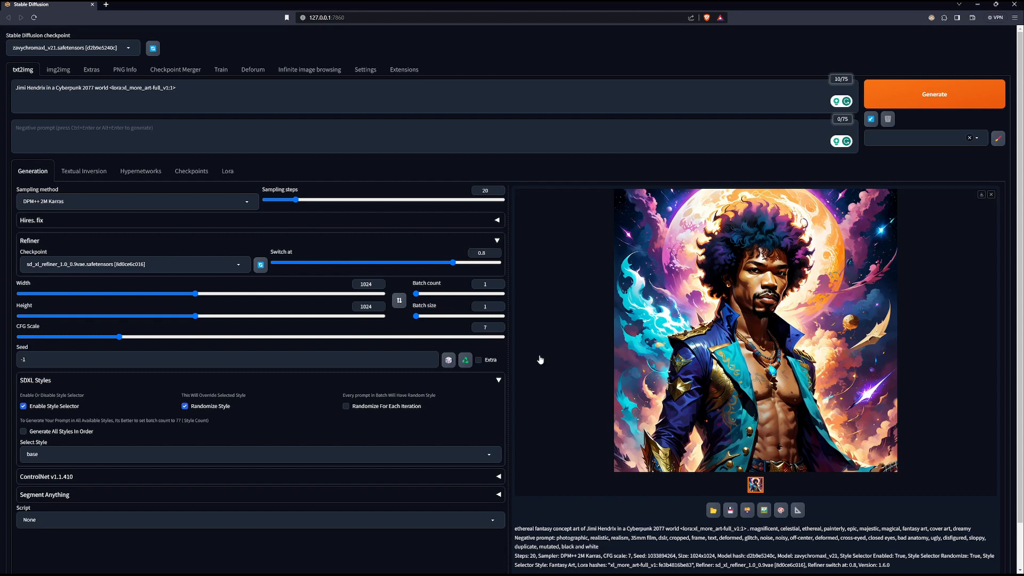
left_click(798, 340)
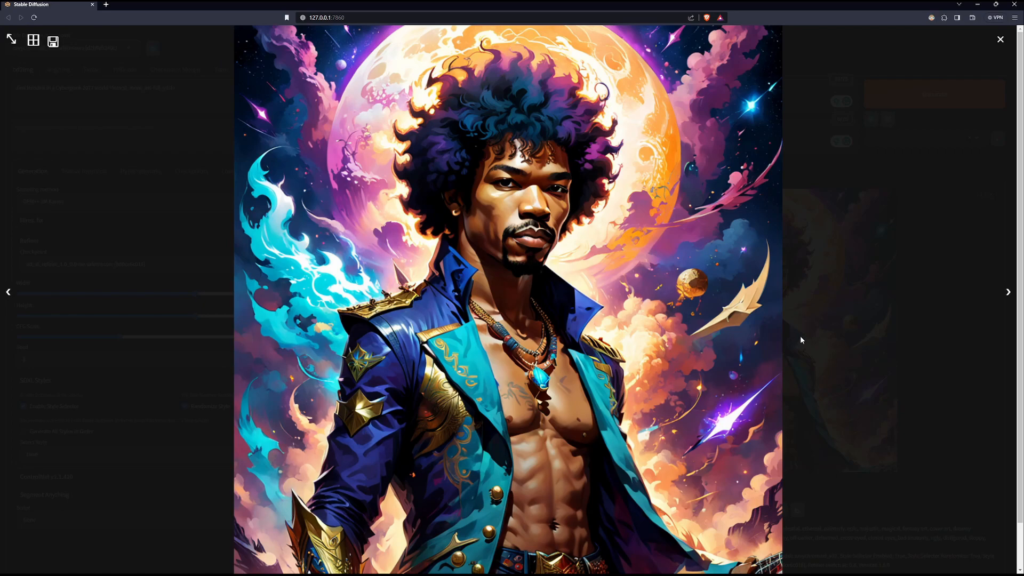
left_click(889, 291)
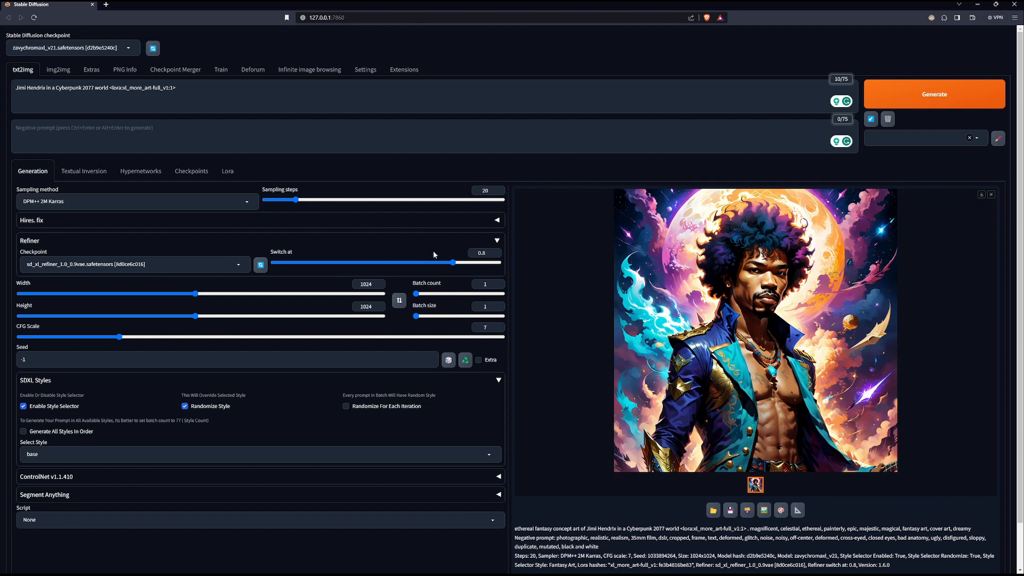
Step: Turn off the refiner, remove the LoRA from the prompt, and change the prompt to "David Bowie in a Cyberpunk 2077 world"
left_click(498, 241)
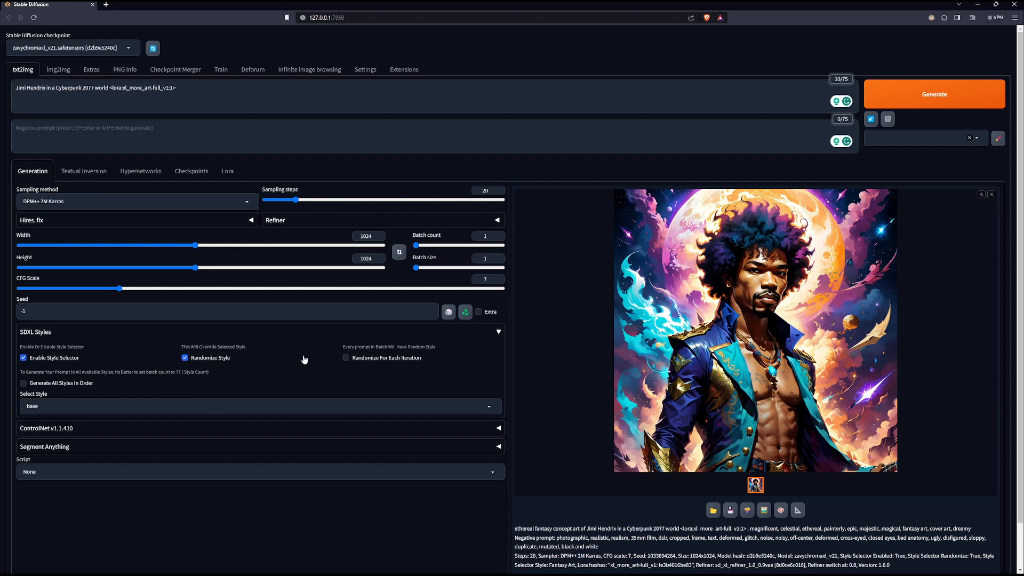
left_click(497, 333)
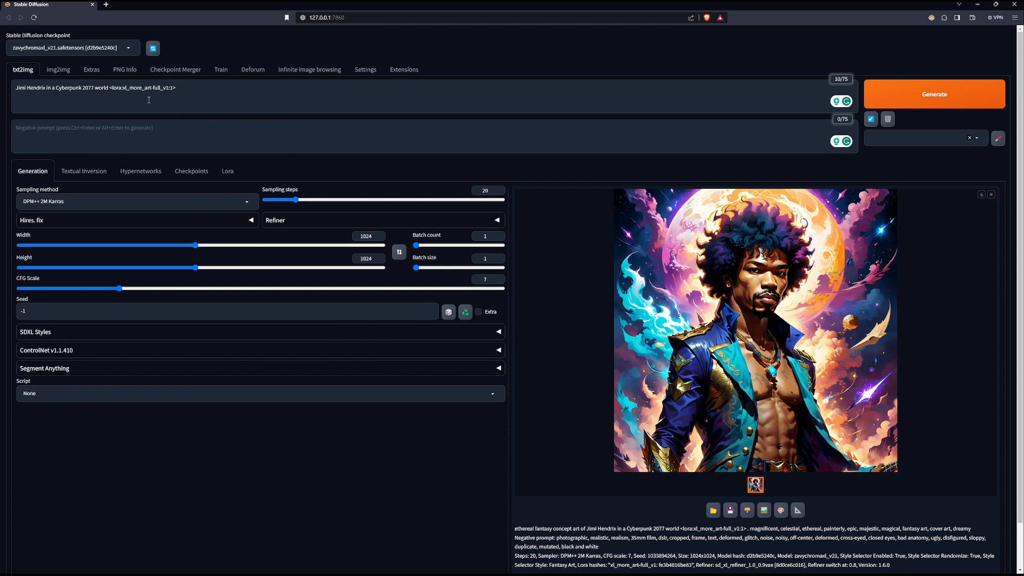
left_click_drag(109, 89, 182, 88)
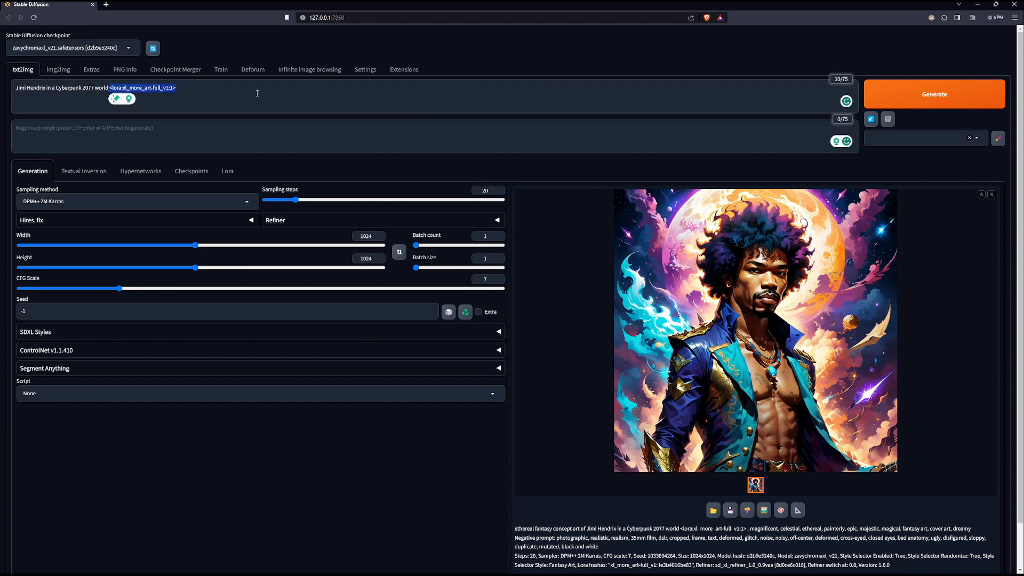
key("BackSpace")
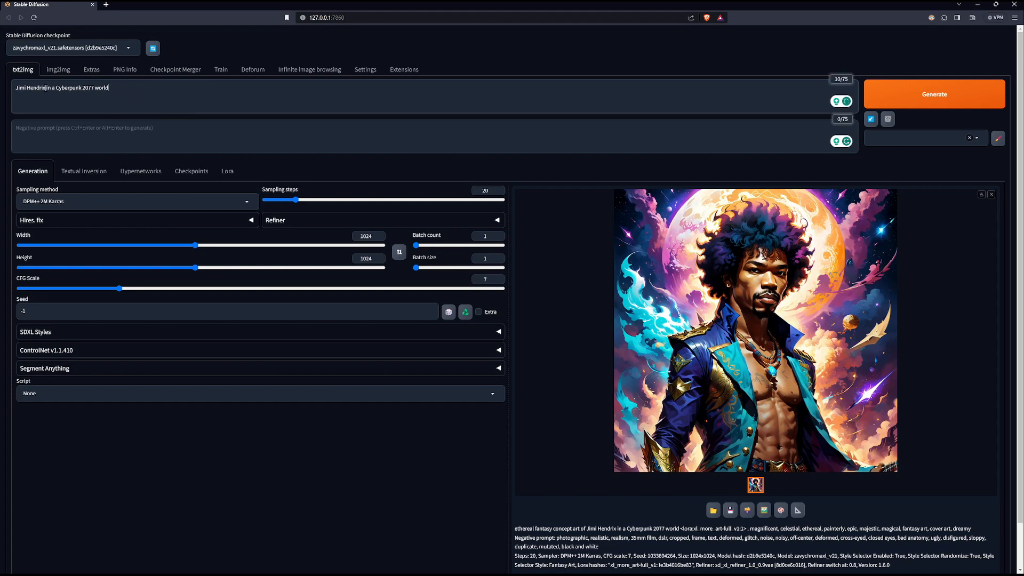
left_click_drag(46, 88, 8, 92)
type("David Bowie")
Step: Set the sampling steps to 50, generate the David Bowie image without the refiner, and view it enlarged
left_click_drag(296, 200, 343, 200)
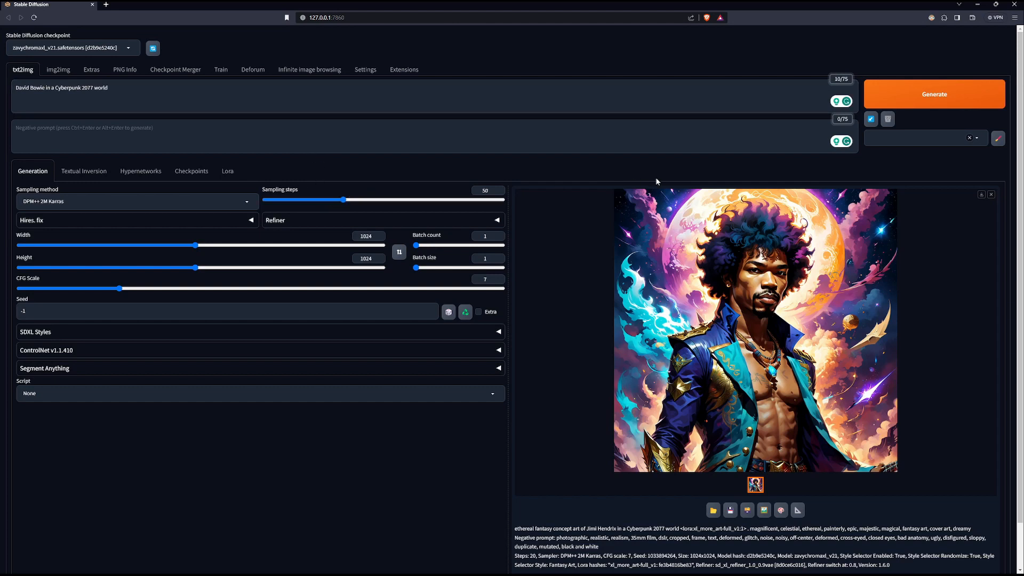
left_click(935, 97)
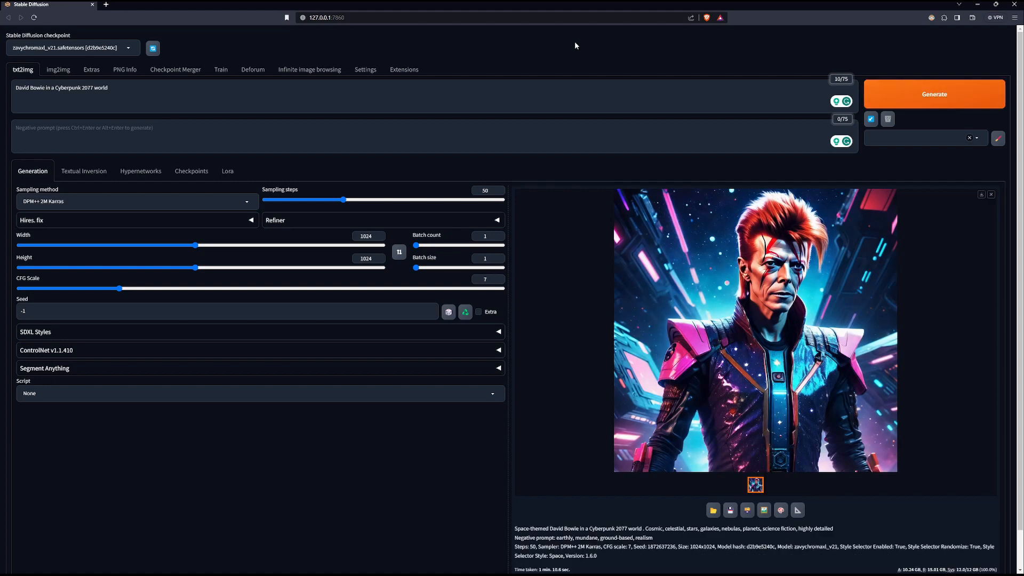
left_click(795, 323)
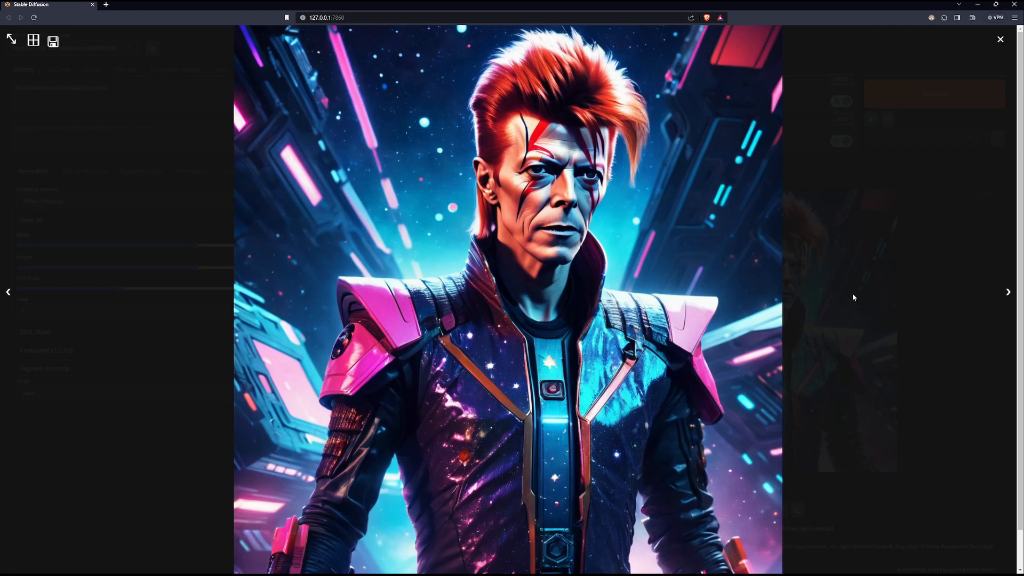
left_click(875, 271)
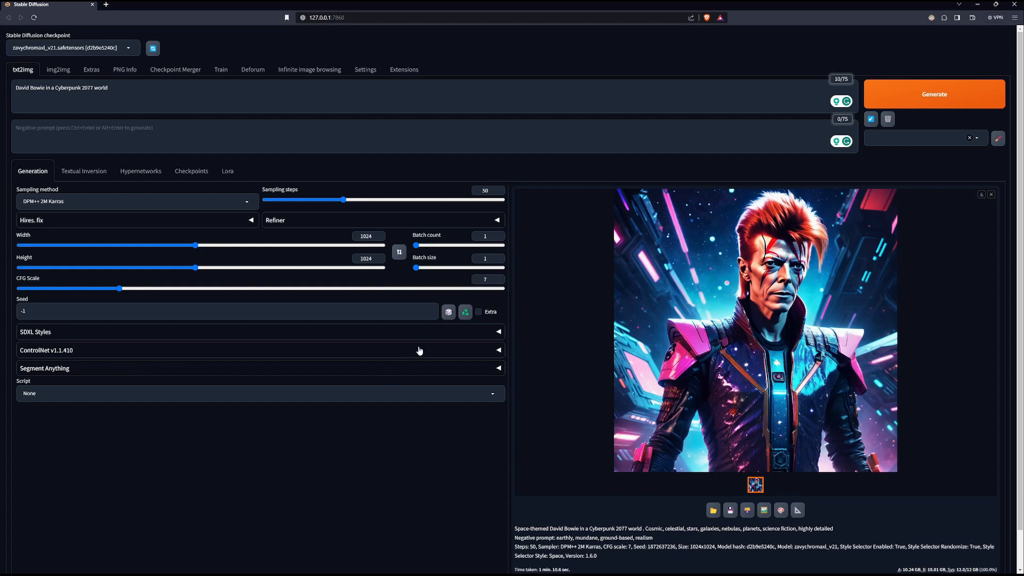
left_click(500, 335)
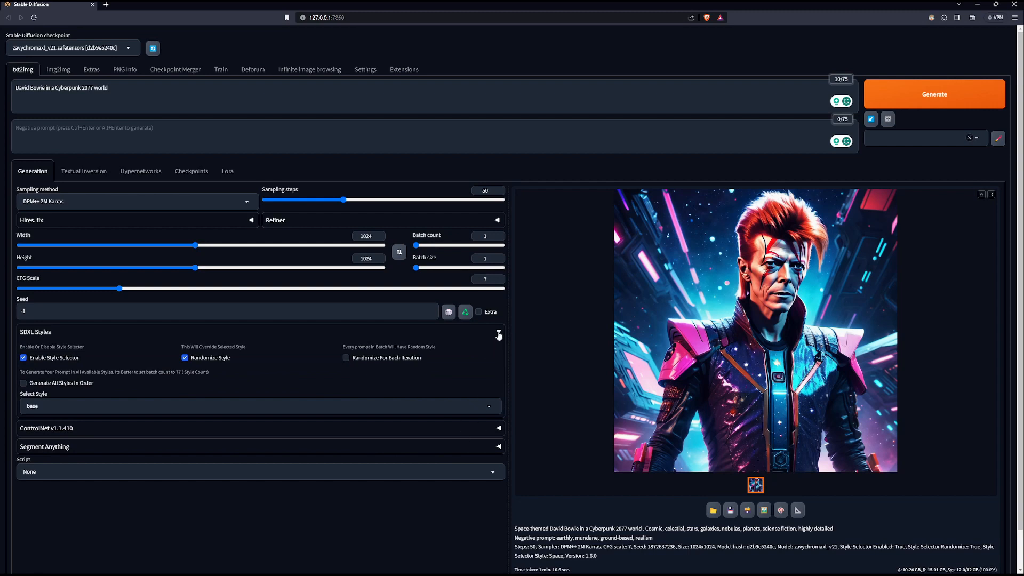
left_click(499, 333)
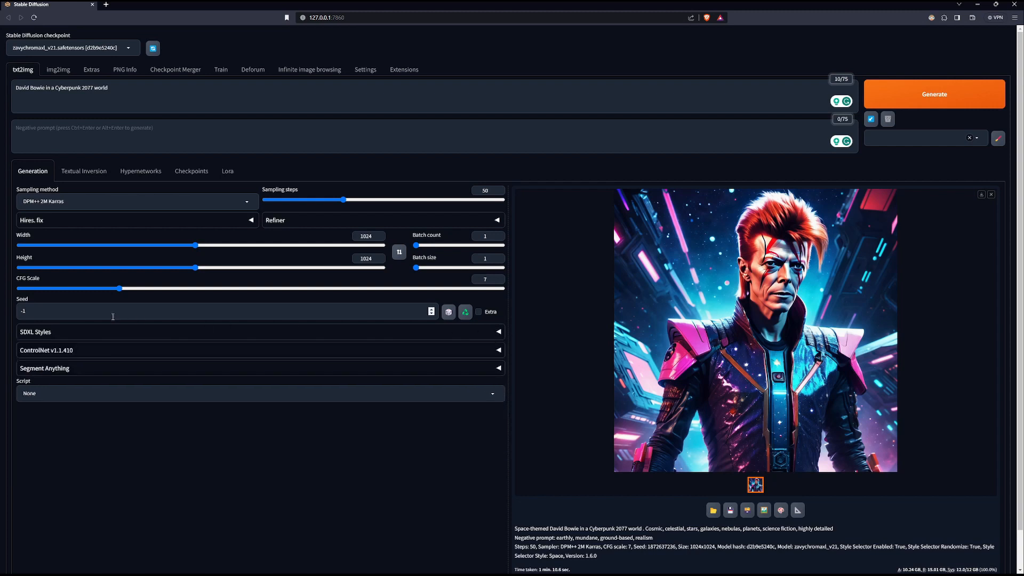
left_click(497, 333)
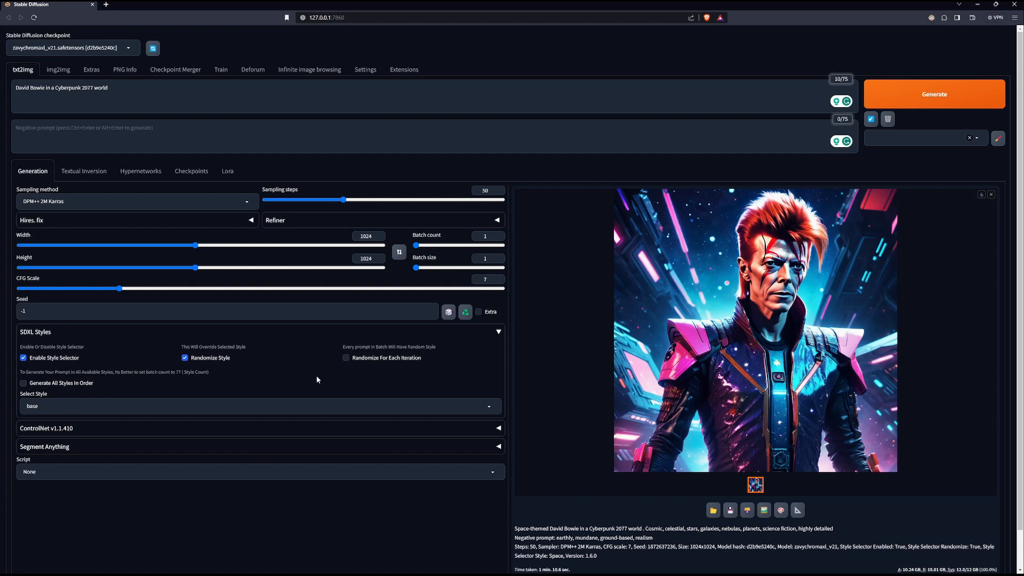
left_click(499, 332)
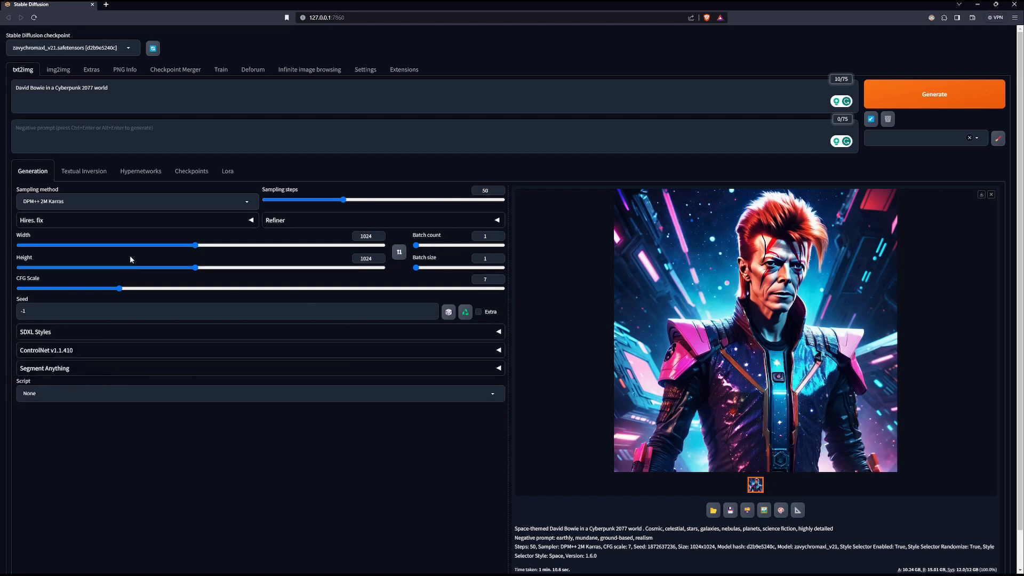
Step: Re-enable the sd_xl_refiner_1.0_0.9vae refiner, generate the David Bowie image again, and look up StyleSelectorXL among the installed extensions
left_click(497, 221)
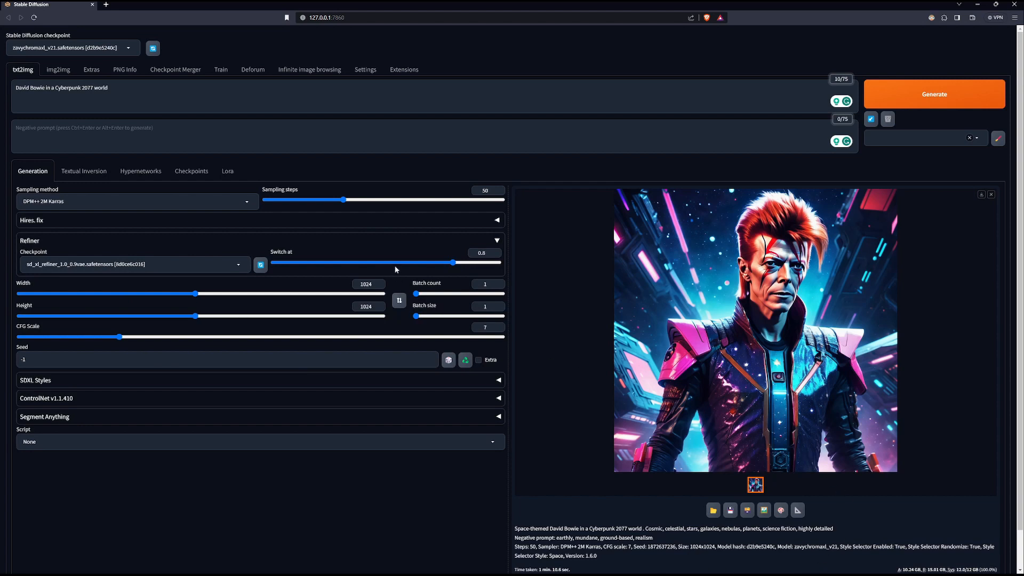
left_click(936, 99)
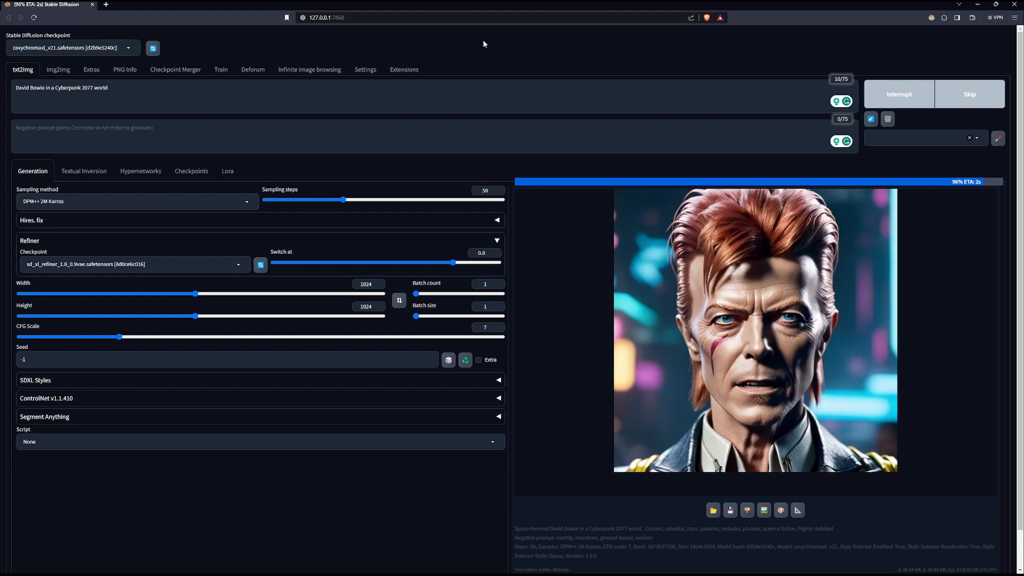
left_click(404, 70)
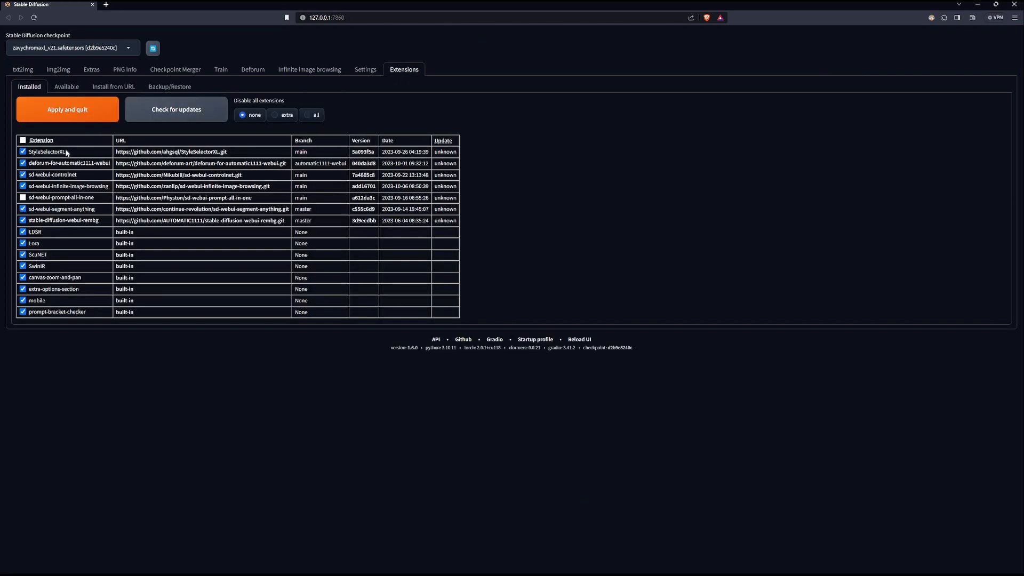
left_click(23, 70)
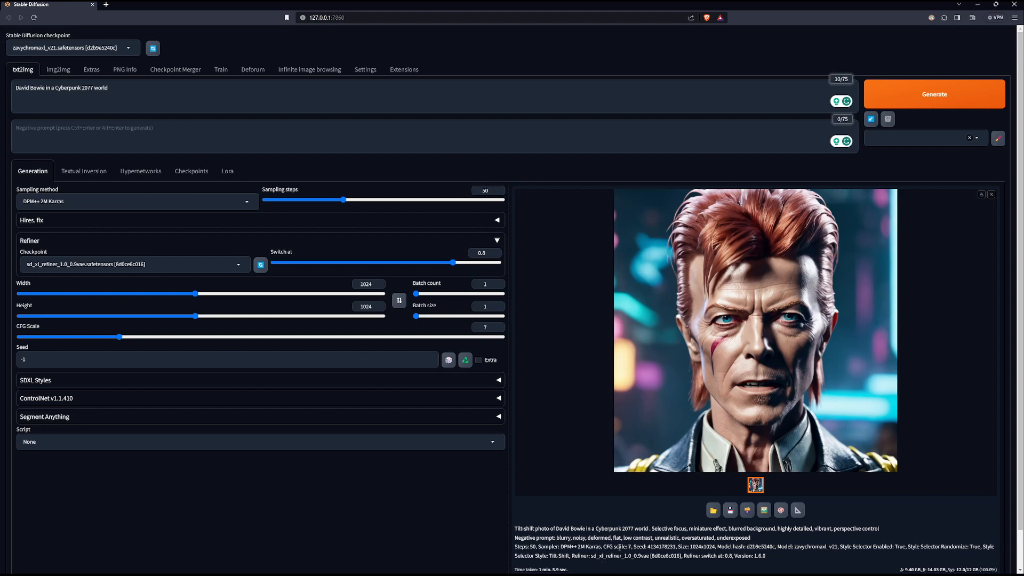
Step: Examine the style keywords in the refined image's negative and positive prompts, and view the image enlarged
left_click_drag(557, 538, 758, 542)
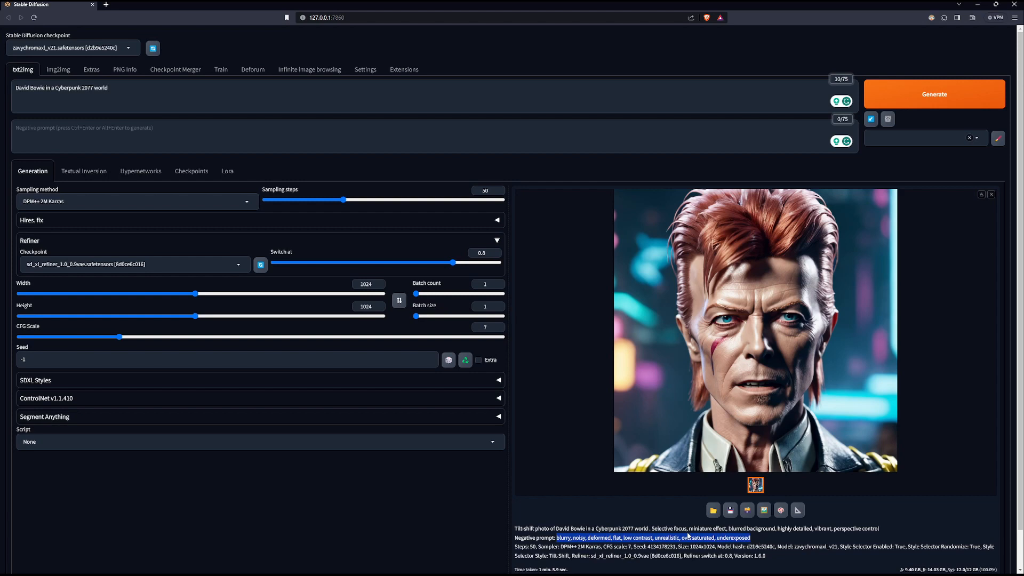
left_click_drag(652, 529, 852, 534)
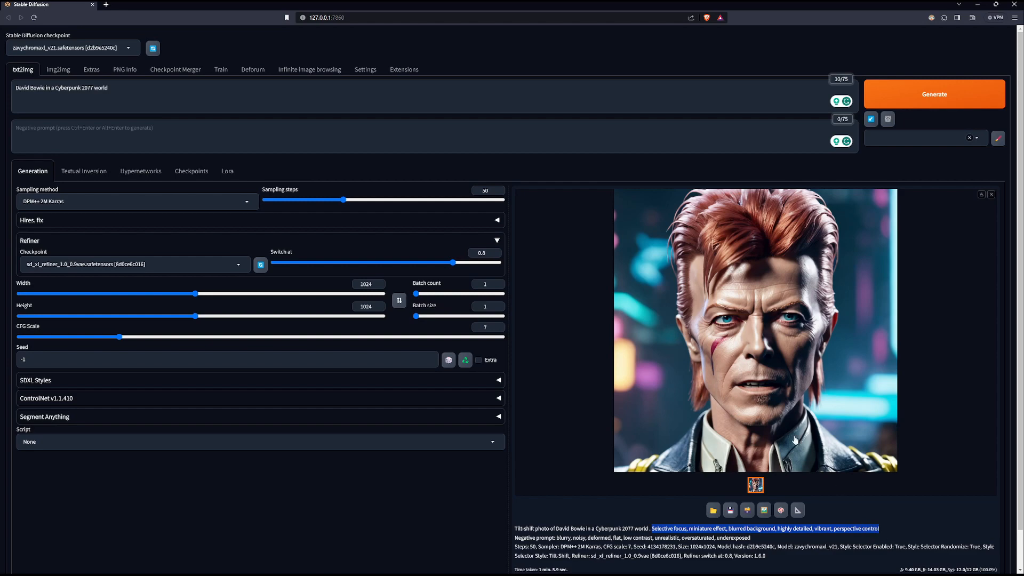
left_click(709, 356)
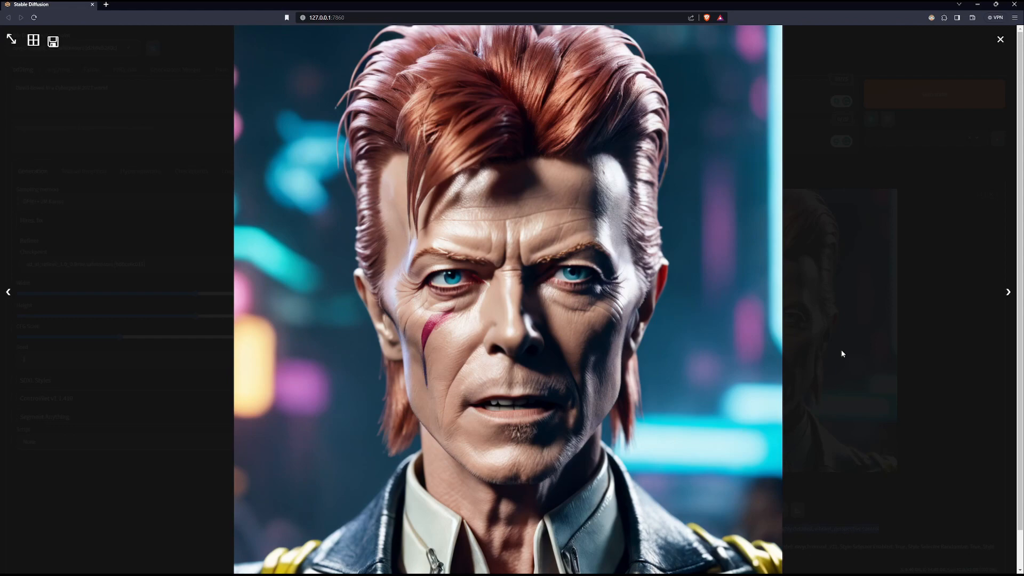
Step: Close the enlarged view and send the refined David Bowie image to img2img inpainting
left_click(933, 306)
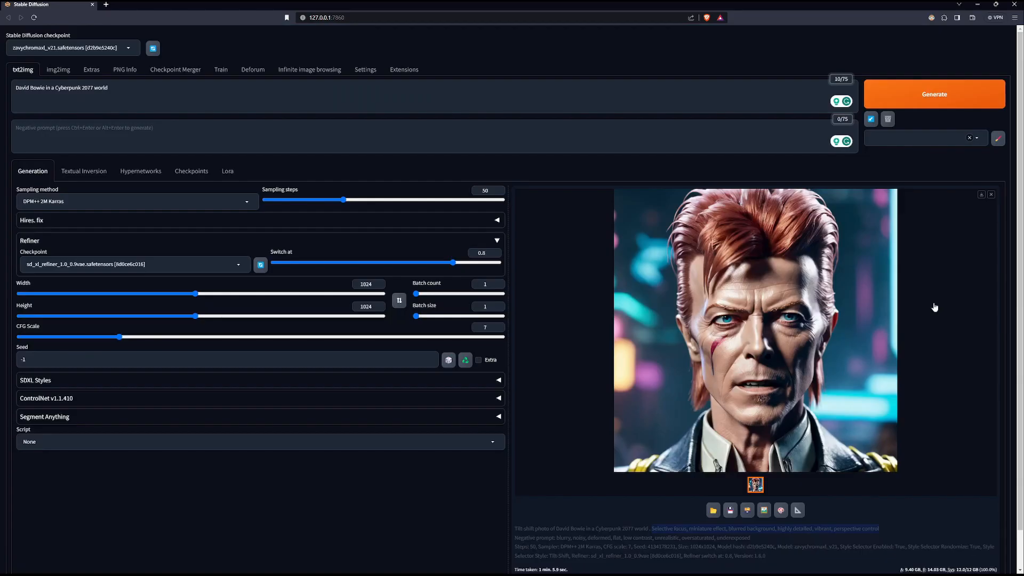
left_click(594, 533)
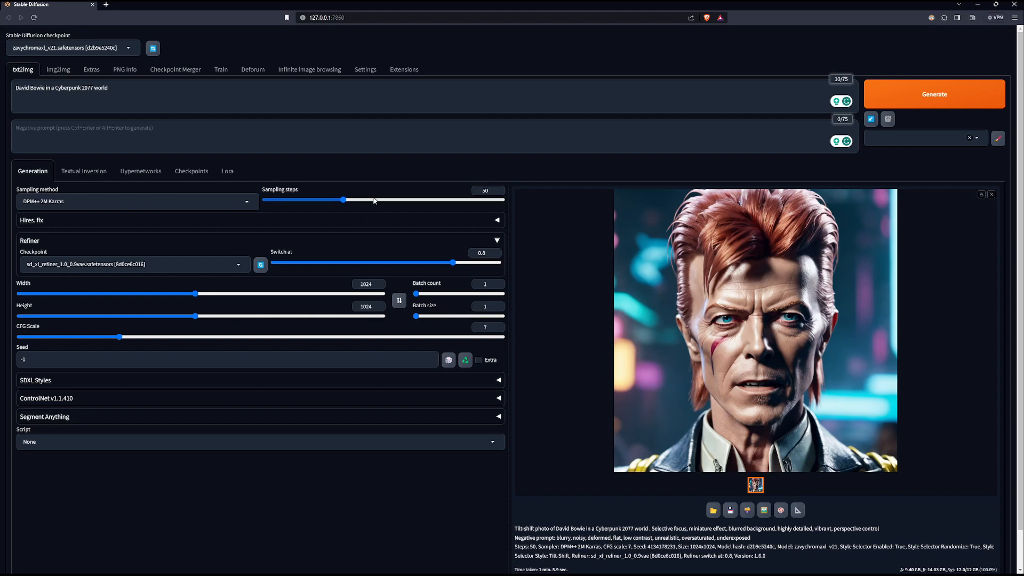
left_click(60, 71)
left_click(31, 73)
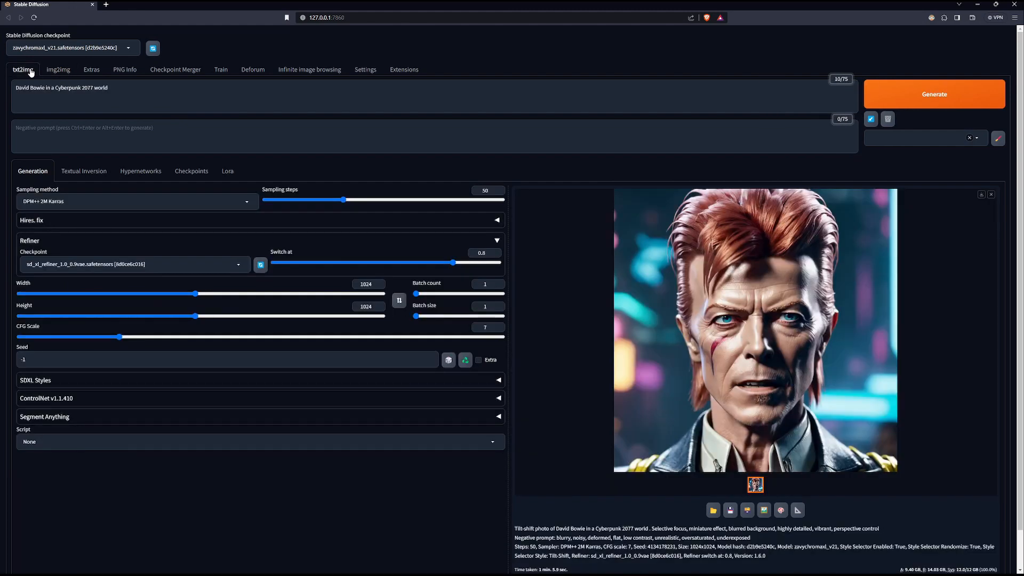
left_click(54, 71)
left_click(37, 73)
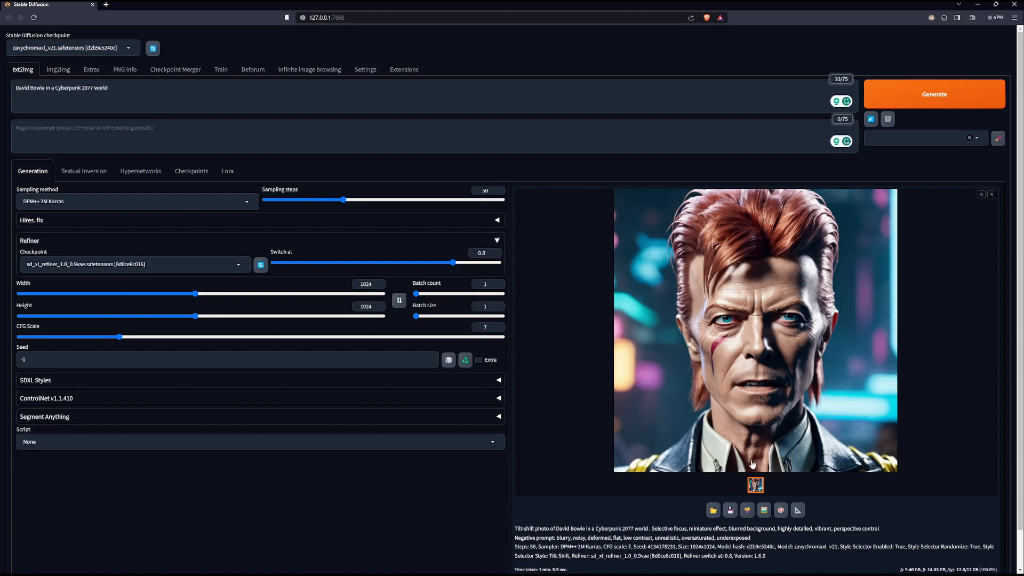
left_click(782, 510)
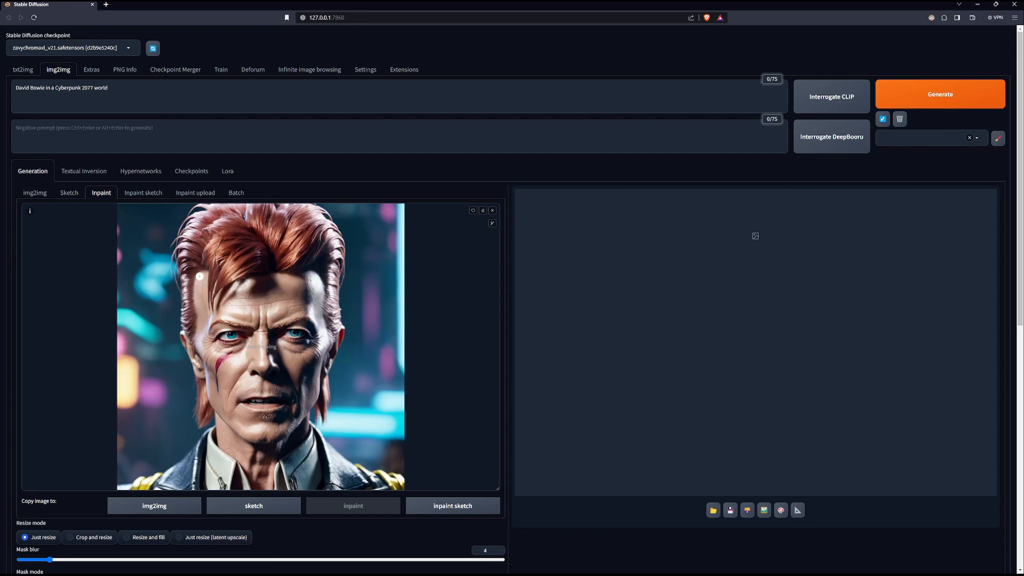
Step: Paint an inpaint mask over the face with the small brush, from the forehead down to the chin
mouse_move(200, 276)
left_mouse_down()
mouse_move(221, 407)
mouse_move(260, 443)
mouse_move(286, 435)
mouse_move(319, 395)
mouse_move(326, 318)
mouse_move(314, 276)
mouse_move(253, 272)
mouse_move(212, 309)
mouse_move(201, 277)
mouse_move(248, 274)
mouse_move(193, 279)
mouse_move(215, 284)
mouse_move(203, 298)
mouse_move(235, 281)
mouse_move(298, 283)
mouse_move(213, 285)
mouse_move(208, 333)
mouse_move(202, 308)
mouse_move(244, 402)
mouse_move(276, 376)
mouse_move(291, 384)
mouse_move(271, 418)
mouse_move(279, 430)
mouse_move(320, 326)
mouse_move(319, 394)
mouse_move(304, 422)
mouse_move(302, 400)
mouse_move(261, 431)
mouse_move(218, 364)
mouse_move(234, 374)
mouse_move(249, 432)
mouse_move(284, 396)
mouse_move(267, 398)
mouse_move(278, 355)
mouse_move(222, 293)
mouse_move(237, 307)
mouse_move(211, 344)
mouse_move(243, 344)
mouse_move(248, 408)
mouse_move(283, 414)
left_mouse_up()
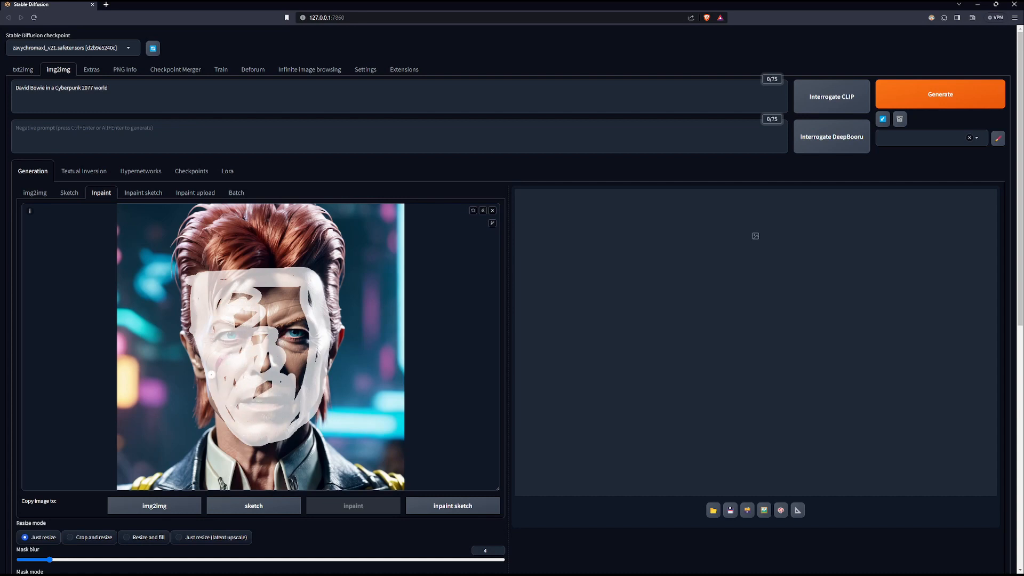
mouse_move(277, 376)
left_mouse_down()
mouse_move(293, 401)
mouse_move(297, 328)
mouse_move(223, 293)
mouse_move(277, 296)
mouse_move(266, 298)
mouse_move(294, 286)
mouse_move(272, 292)
mouse_move(303, 315)
mouse_move(299, 290)
mouse_move(311, 300)
mouse_move(243, 320)
left_mouse_up()
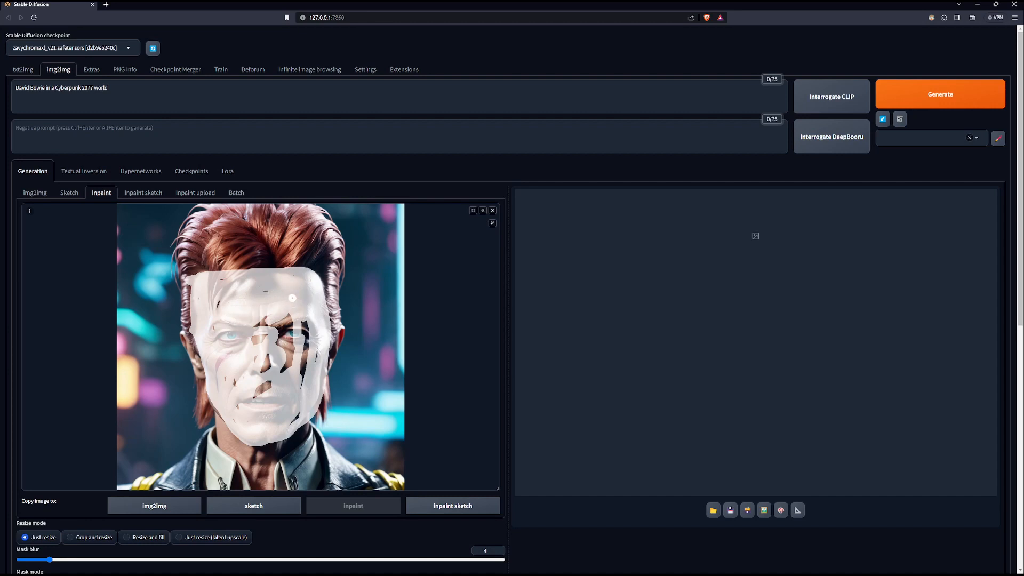
mouse_move(292, 297)
left_mouse_down()
mouse_move(304, 353)
mouse_move(307, 327)
mouse_move(293, 428)
left_mouse_up()
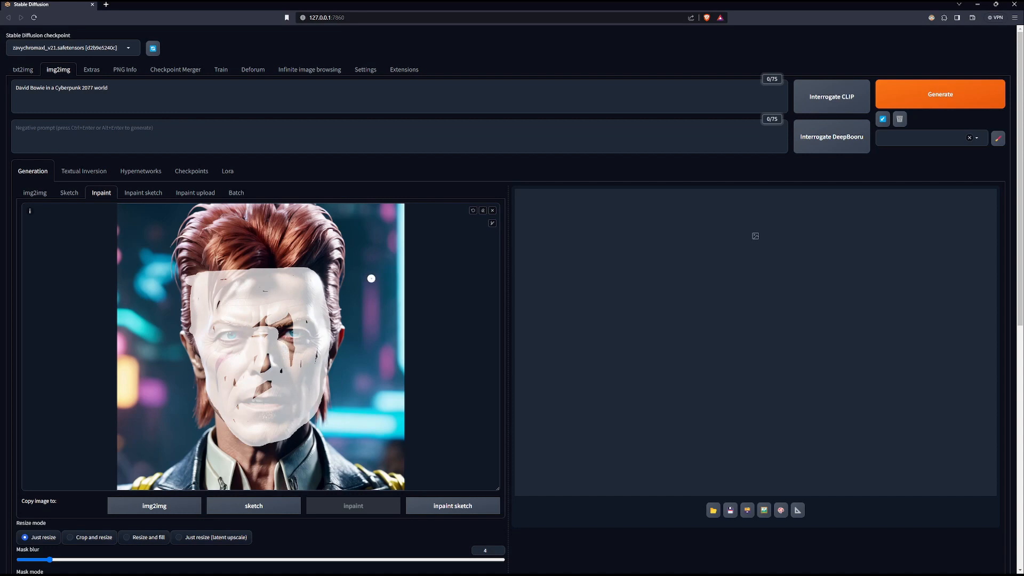
Step: Enlarge the mask brush and fill the remaining gaps in the face mask, undoing the stroke that spills past its edge
left_click(493, 224)
mouse_move(486, 224)
left_mouse_down()
mouse_move(454, 227)
mouse_move(483, 226)
left_mouse_up()
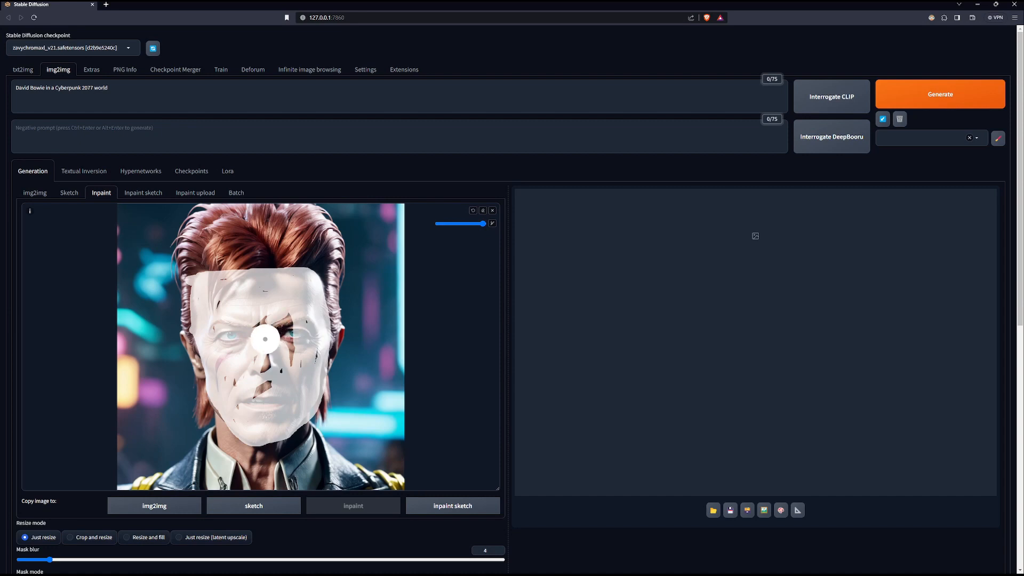
mouse_move(265, 339)
left_mouse_down()
mouse_move(287, 352)
mouse_move(290, 341)
mouse_move(313, 364)
mouse_move(249, 392)
mouse_move(242, 368)
mouse_move(238, 407)
mouse_move(259, 394)
mouse_move(223, 349)
mouse_move(234, 315)
mouse_move(260, 322)
mouse_move(235, 283)
mouse_move(260, 289)
mouse_move(199, 283)
mouse_move(300, 283)
mouse_move(317, 296)
mouse_move(297, 317)
mouse_move(202, 299)
mouse_move(229, 348)
left_mouse_up()
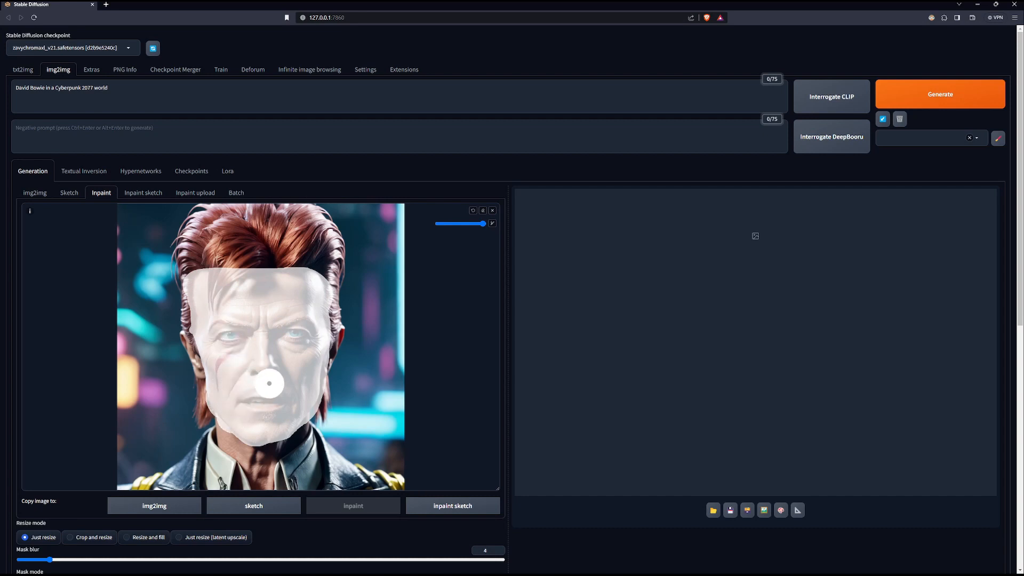
left_click(473, 211)
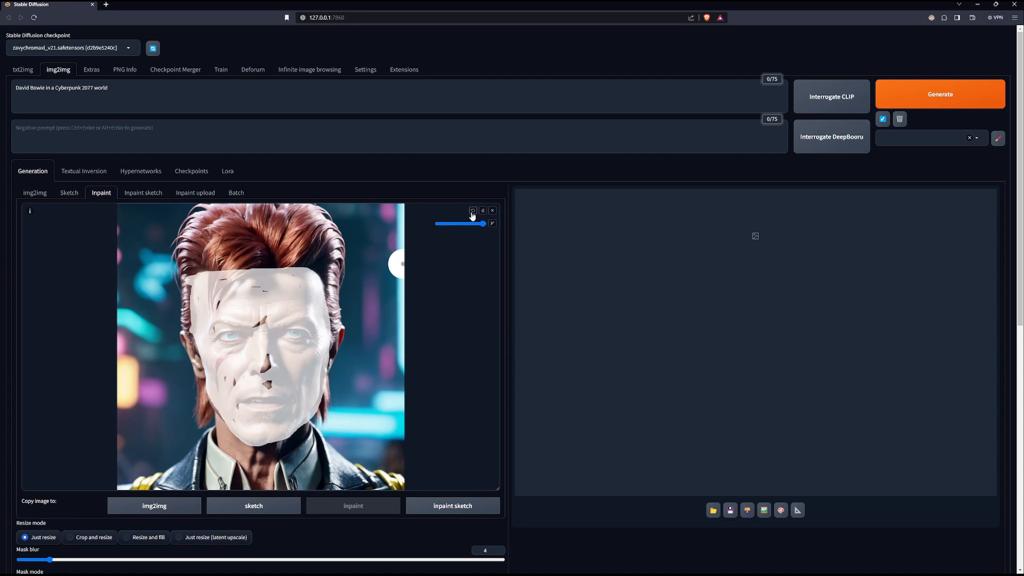
mouse_move(246, 323)
left_mouse_down()
mouse_move(227, 287)
mouse_move(218, 325)
mouse_move(240, 402)
mouse_move(261, 399)
mouse_move(276, 377)
mouse_move(259, 354)
mouse_move(260, 366)
mouse_move(244, 307)
mouse_move(293, 290)
left_mouse_up()
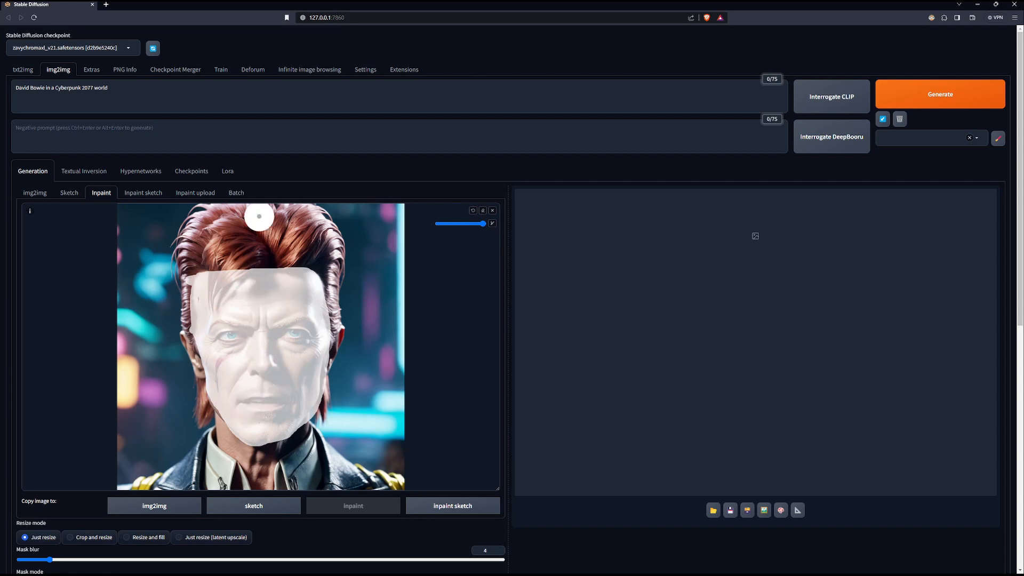
Step: Replace the inpaint prompt with "Prince" and generate the image
left_click_drag(122, 89, 10, 91)
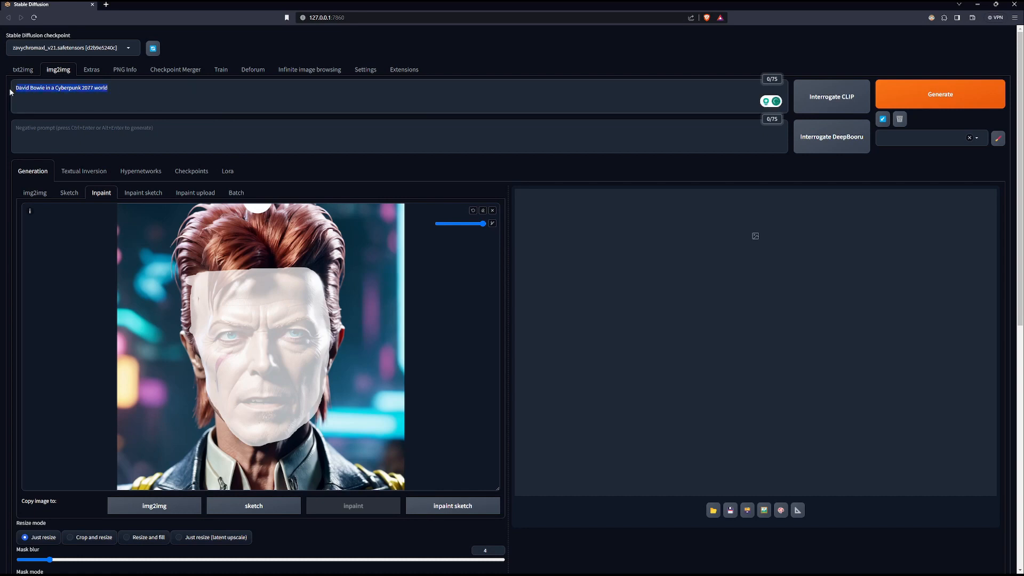
type("F")
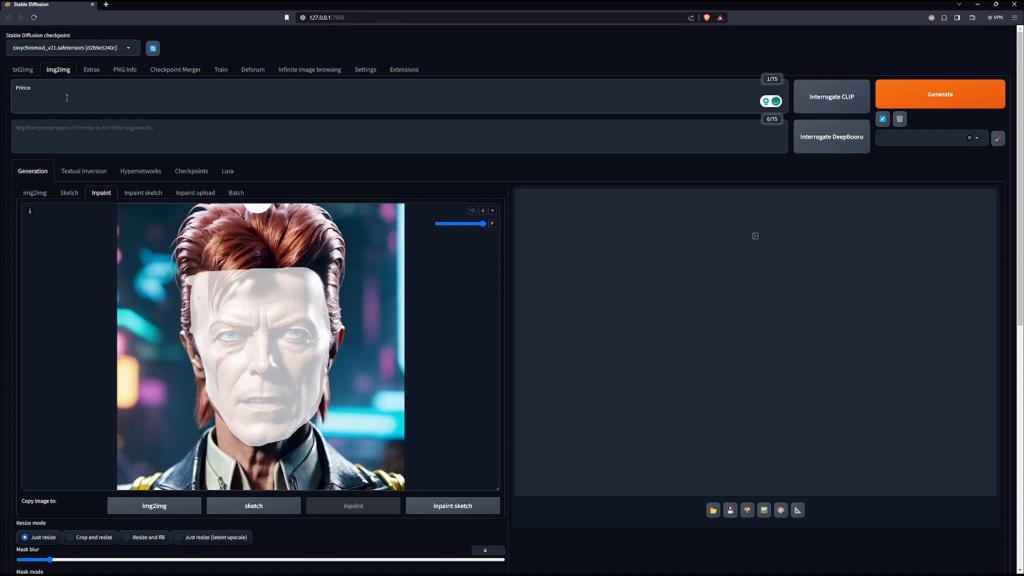
key("ctrl+Return")
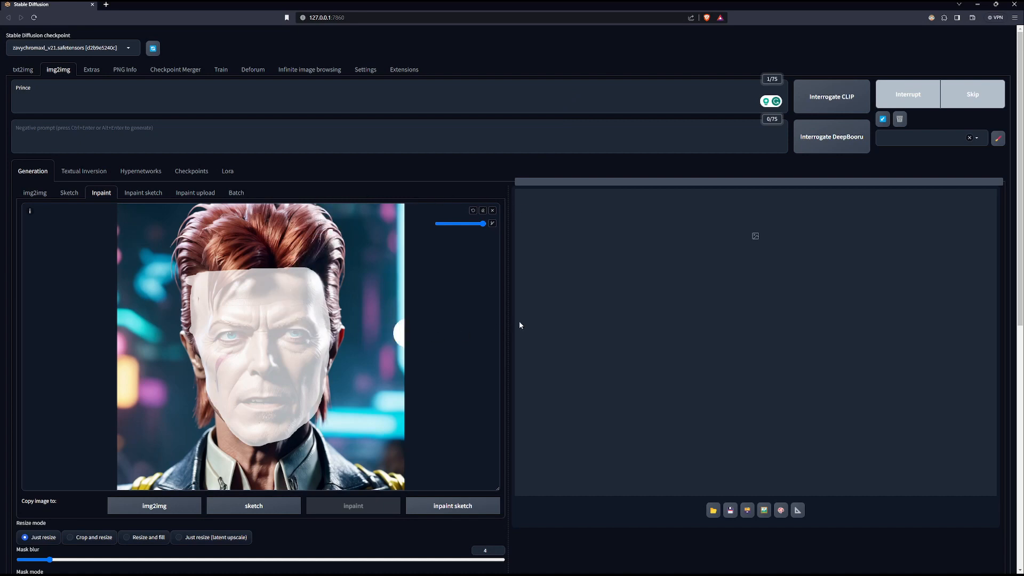
Step: Set the inpaint area to Only masked and review the other inpaint, sampling and SDXL Styles settings
scroll(595, 316, "down", 2)
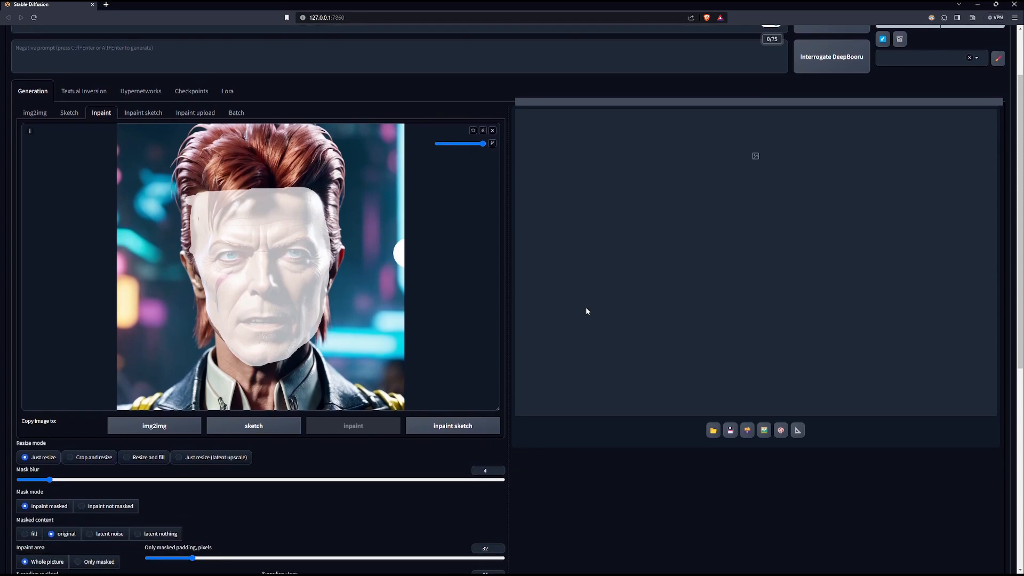
scroll(585, 310, "down", 3)
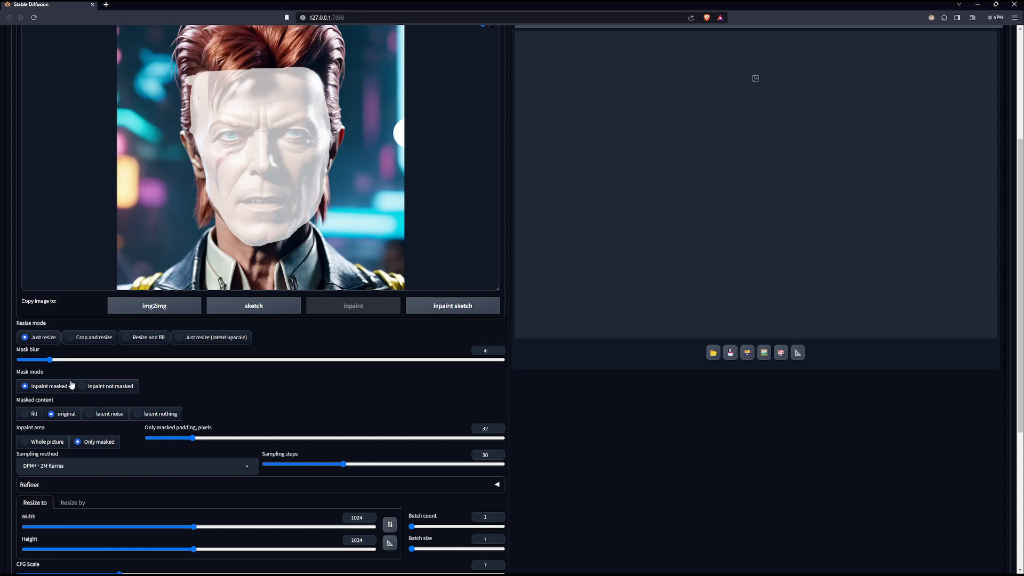
scroll(220, 388, "down", 2)
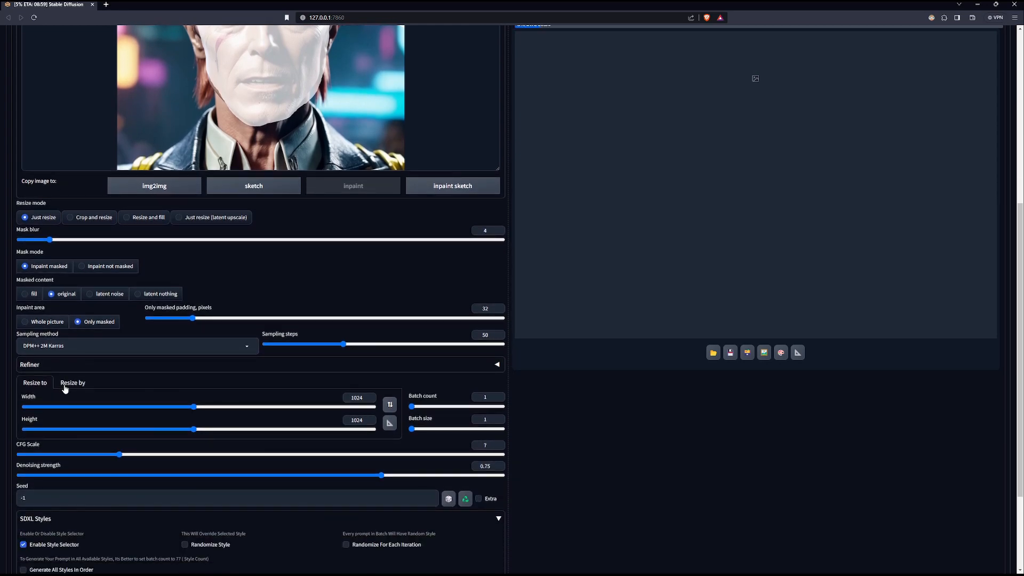
scroll(88, 389, "up", 5)
scroll(160, 365, "up", 1)
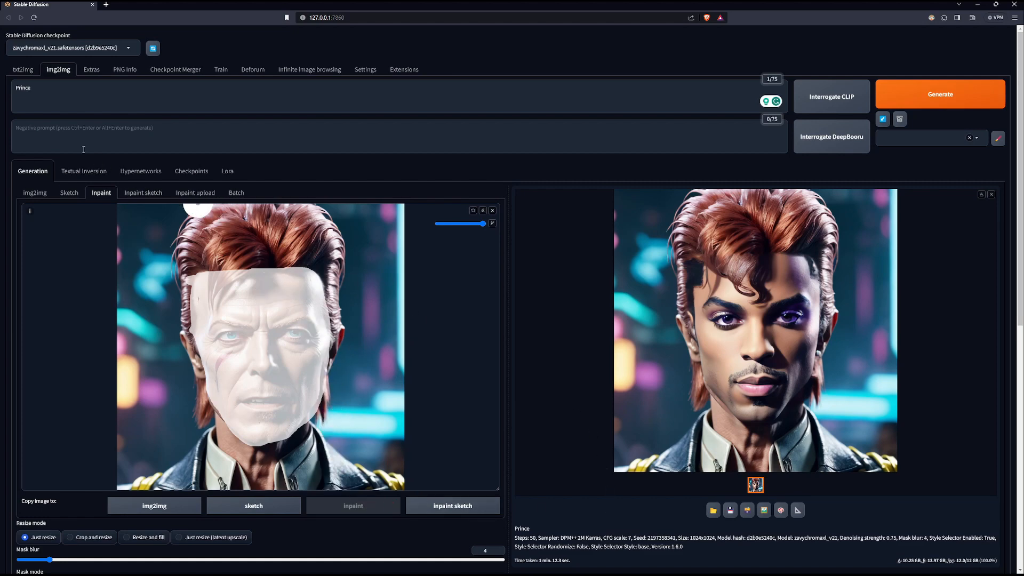
Step: Compare the original David Bowie image with the Prince inpaint result, and slightly reduce the mask brush size
left_click(22, 73)
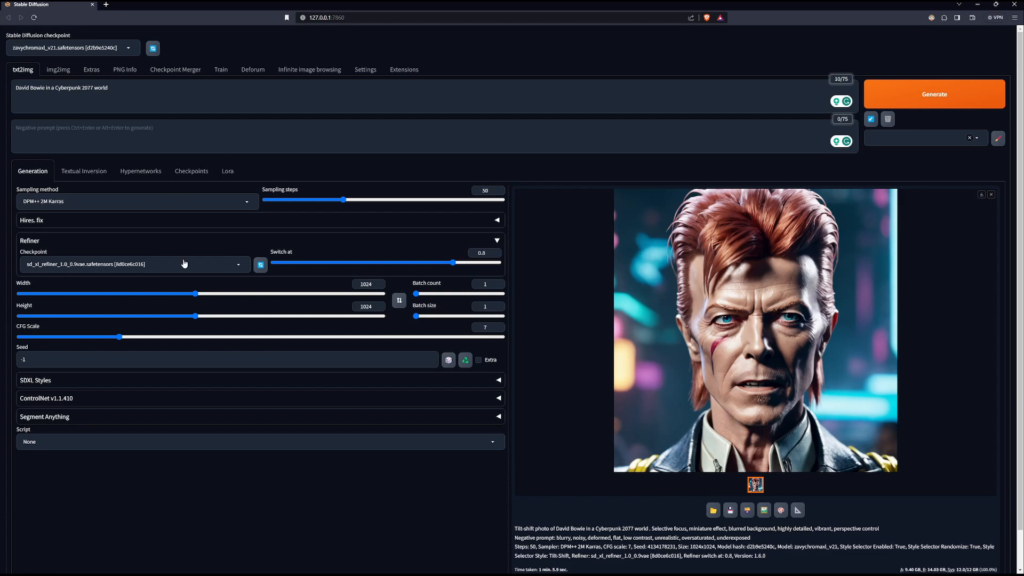
left_click(58, 70)
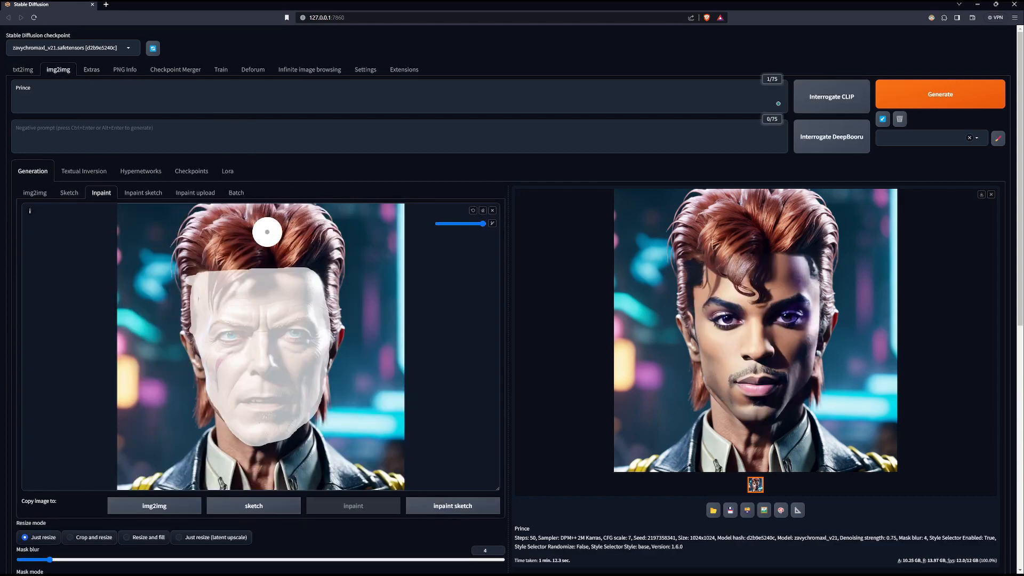
mouse_move(481, 222)
left_mouse_down()
mouse_move(460, 224)
mouse_move(472, 223)
left_mouse_up()
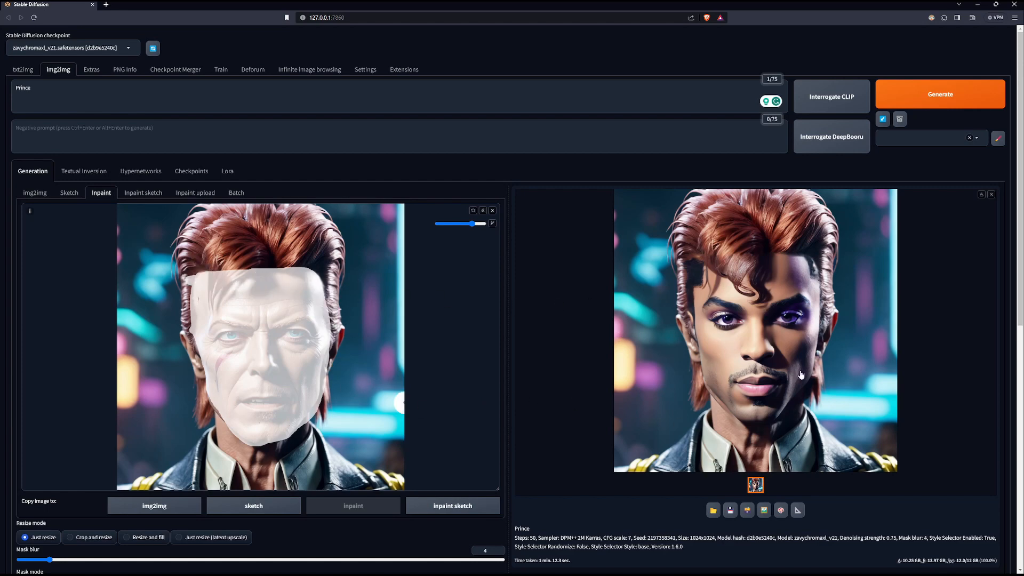
Step: View the Prince inpaint result enlarged and compare it once more with the original text-to-image result
left_click(754, 343)
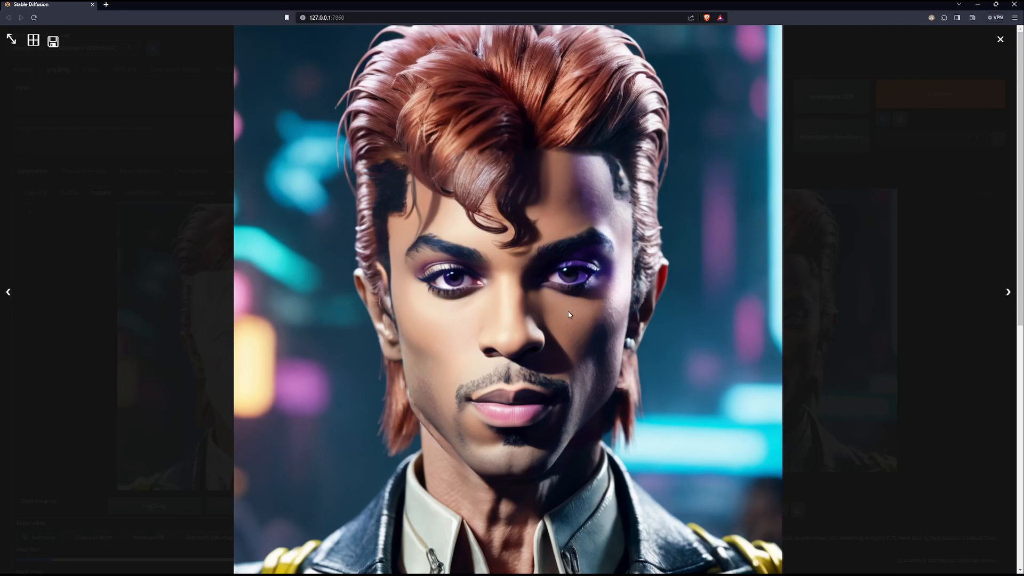
left_click(568, 311)
left_click(746, 344)
left_click(563, 307)
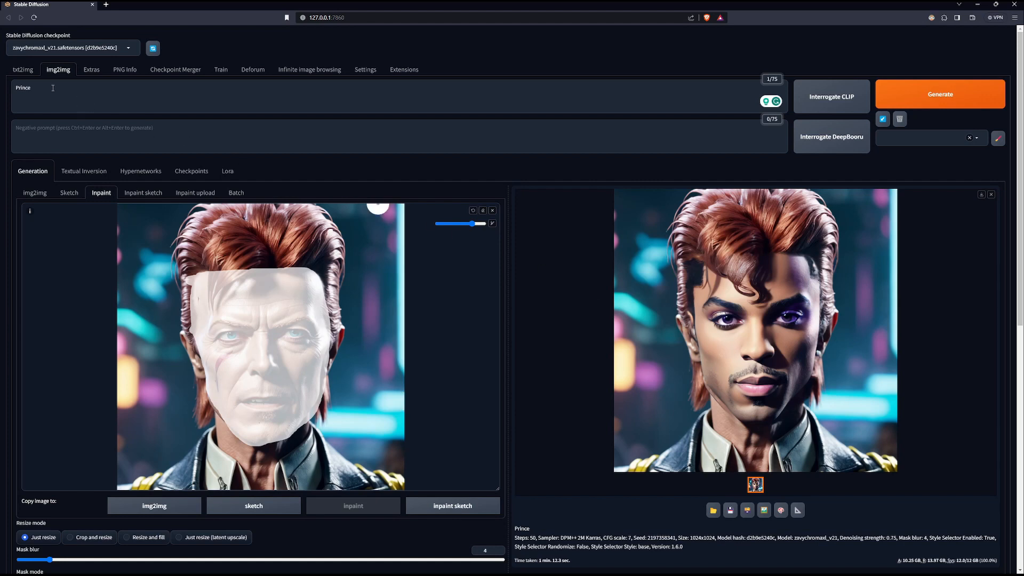
left_click(23, 71)
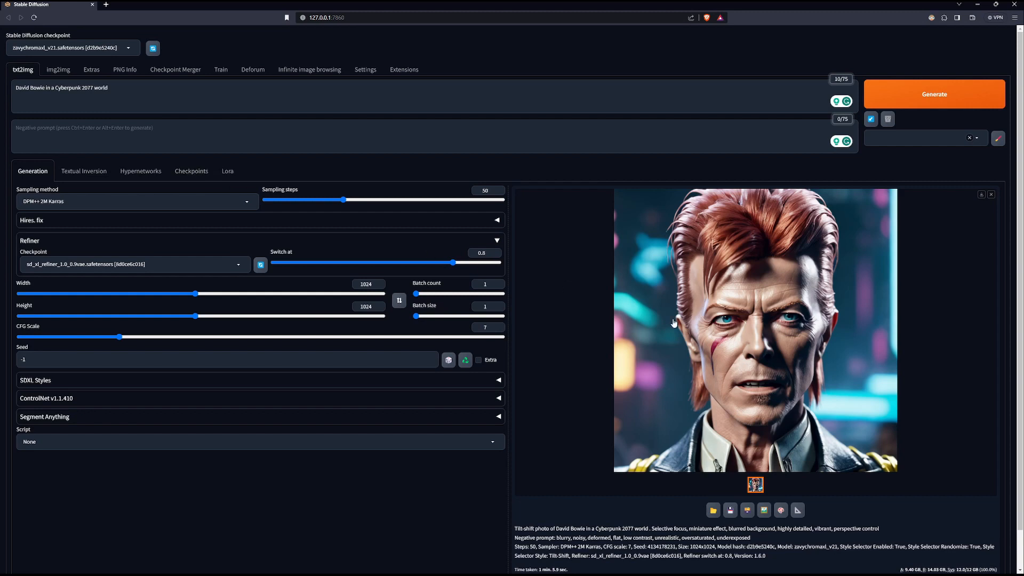
left_click(59, 71)
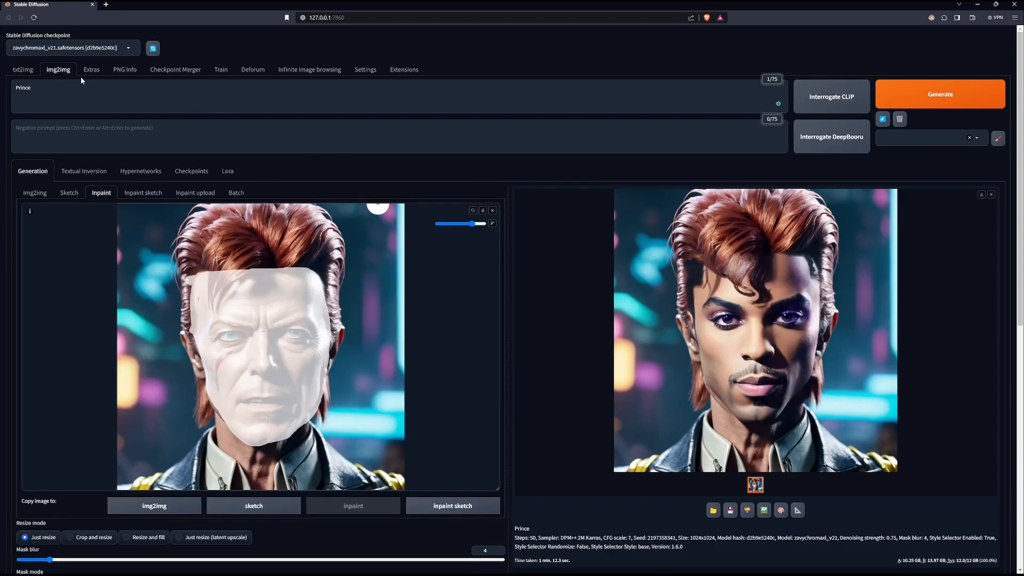